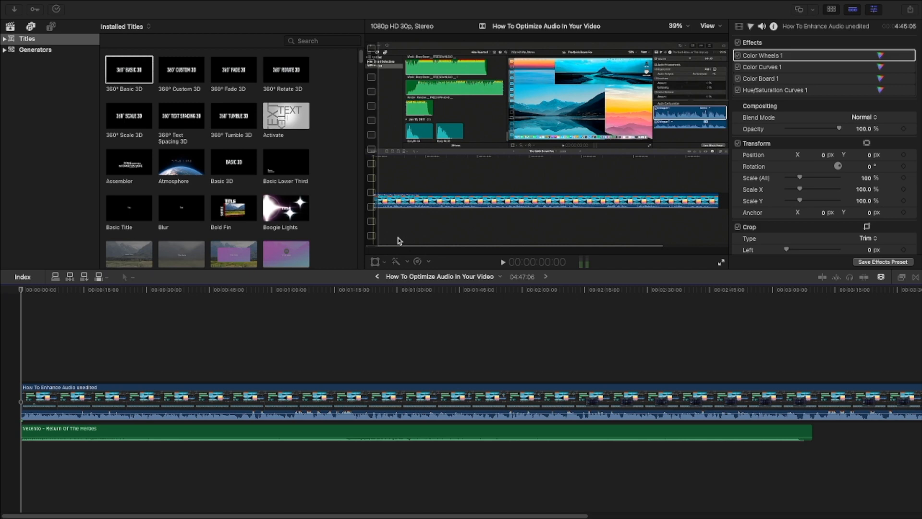
- Try distorting the How To Enhance Audio unedited clip by pulling its lower-left corner slightly outward, and undo the distortion
left_click(28, 295)
left_click(216, 302)
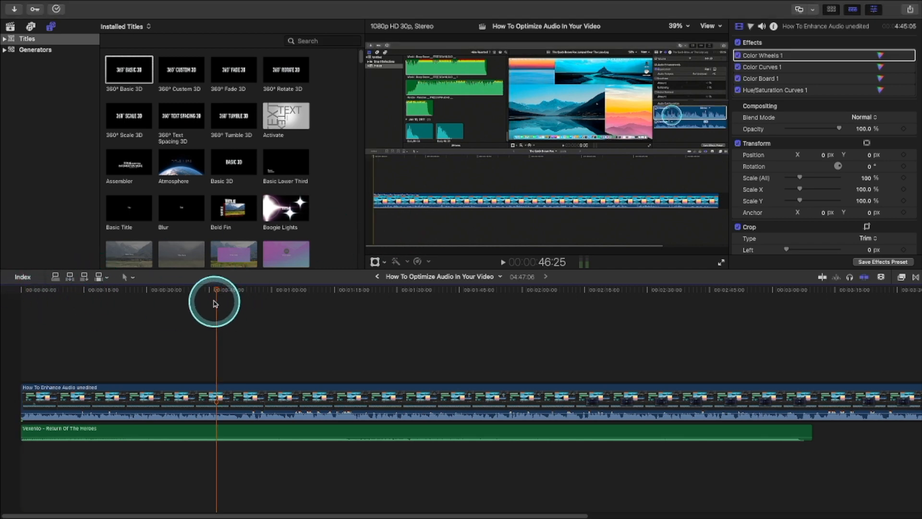
left_click(281, 389)
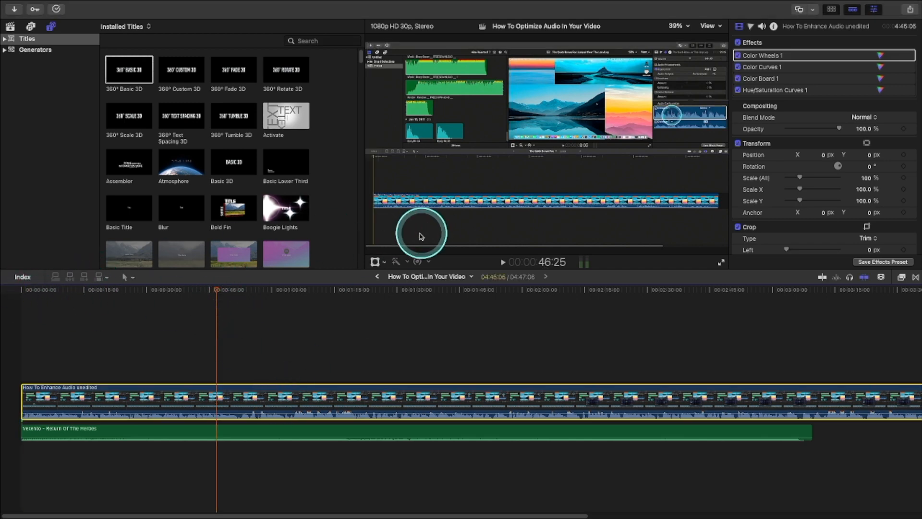
left_click(375, 262)
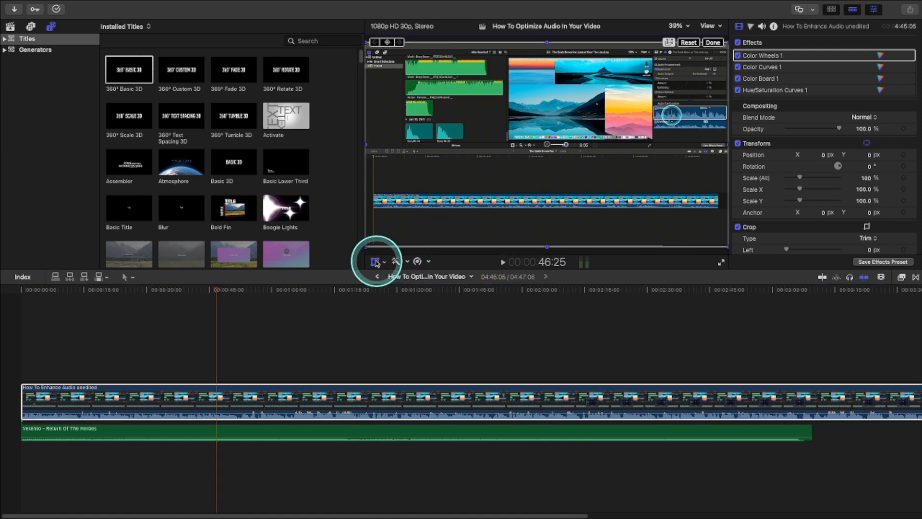
left_click(384, 262)
left_click(407, 297)
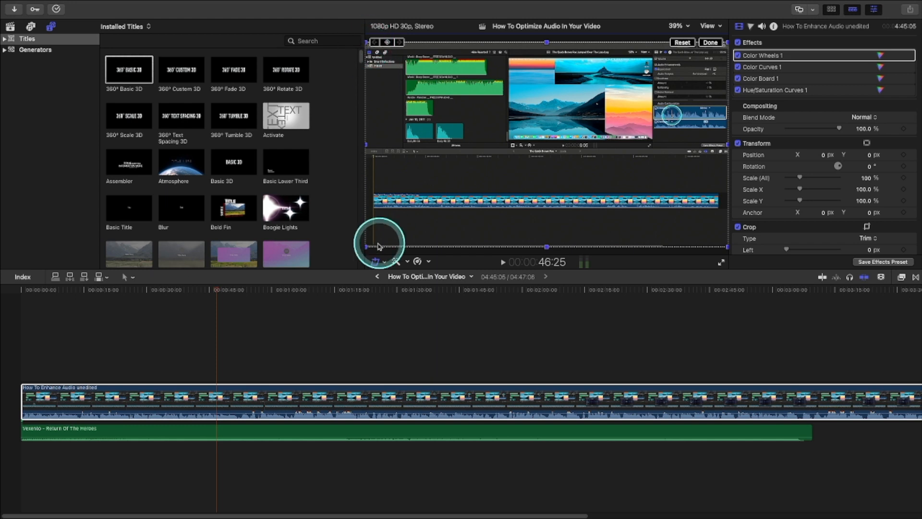
mouse_move(366, 248)
left_mouse_down()
mouse_move(434, 196)
mouse_move(506, 78)
mouse_move(541, 54)
mouse_move(563, 52)
mouse_move(522, 78)
mouse_move(366, 253)
left_mouse_up()
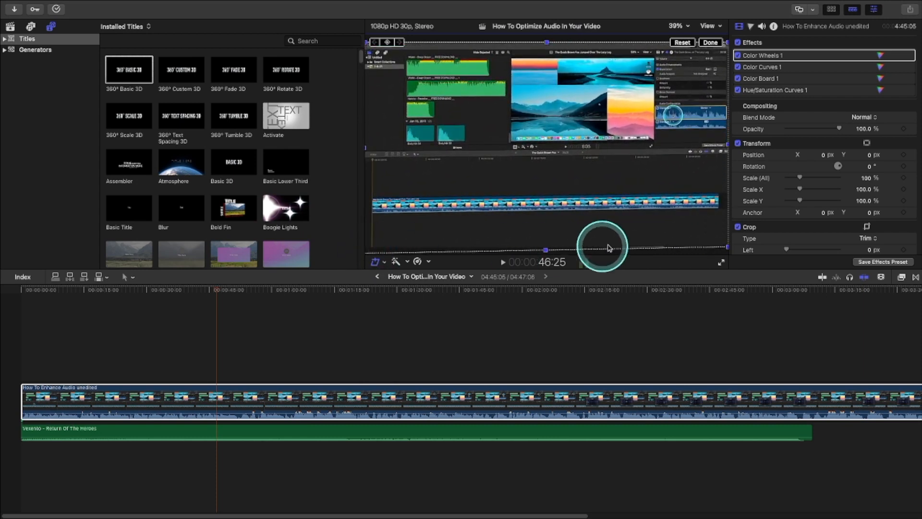
left_click(636, 339)
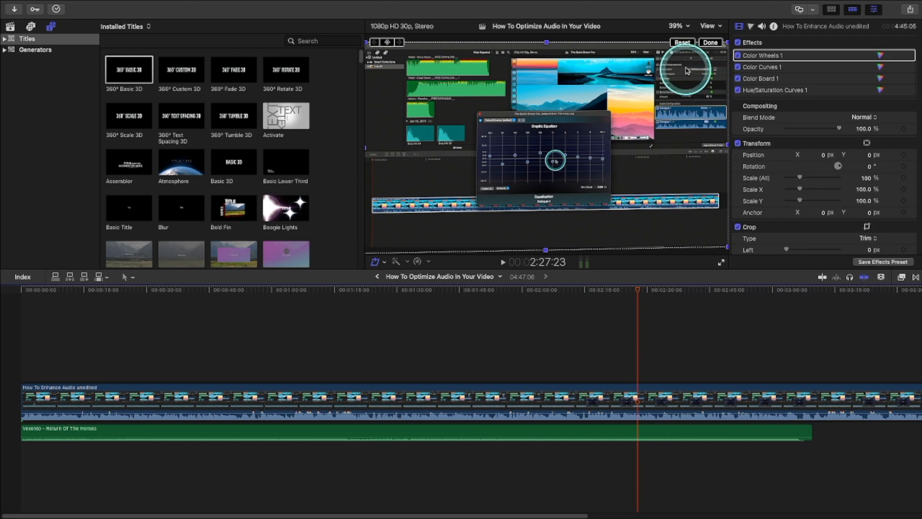
key("super+z")
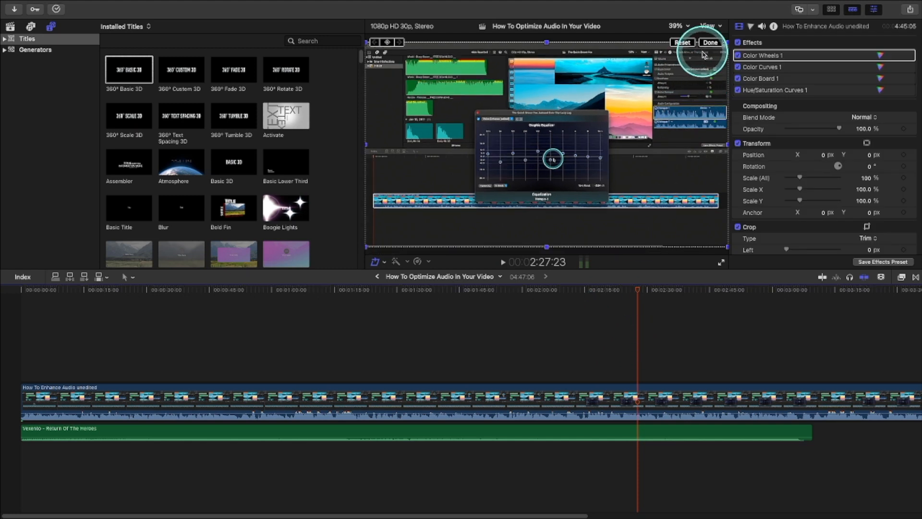
left_click(710, 42)
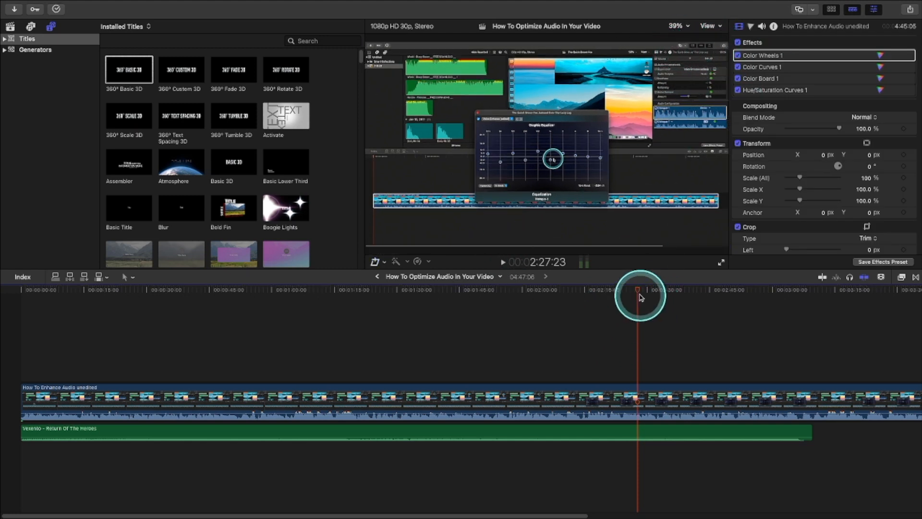
- Add a 360° Basic 3D title above the video clip near the start of the timeline
left_click_drag(639, 296, 3, 334)
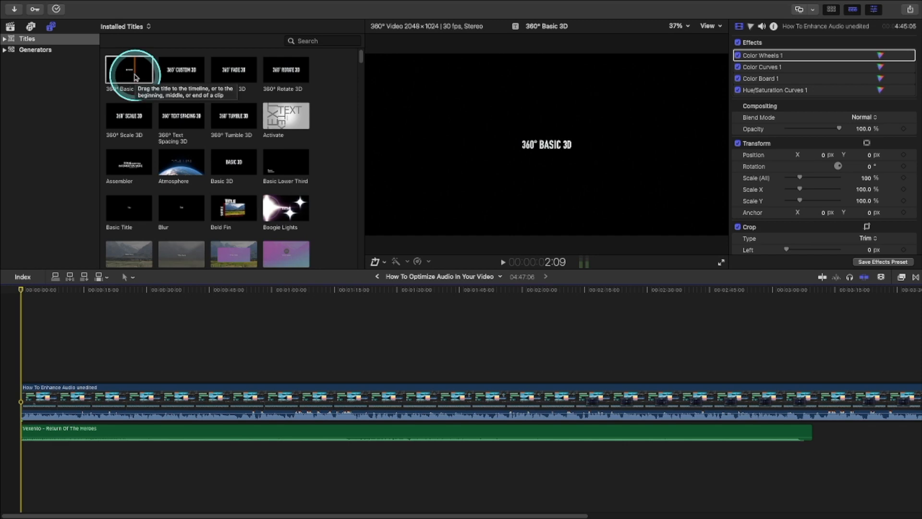
left_click_drag(135, 74, 37, 332)
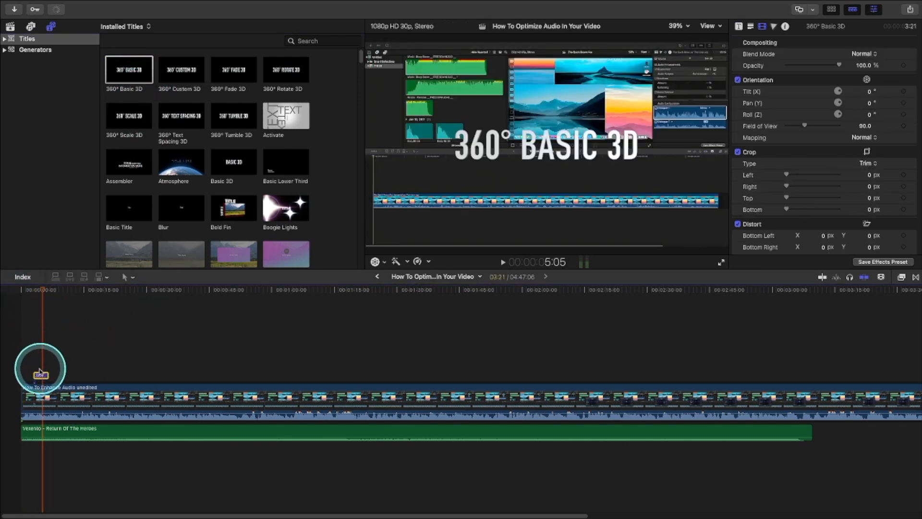
- Replace the 360° Basic 3D title's text with "This Is A Tutorial"
left_click(750, 27)
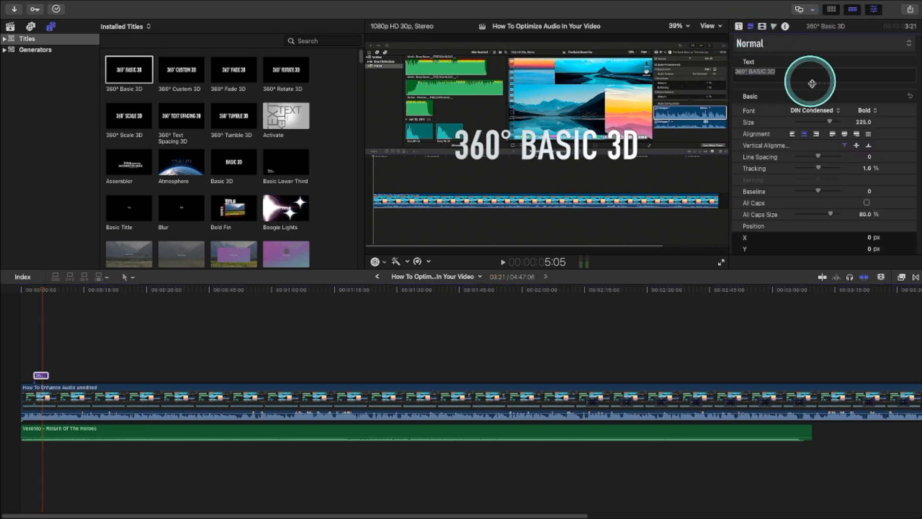
left_click(800, 76)
key("BackSpace")
key("BackSpace")
key("BackSpace")
key("BackSpace")
key("BackSpace")
key("BackSpace")
key("BackSpace")
key("BackSpace")
key("BackSpace")
key("BackSpace")
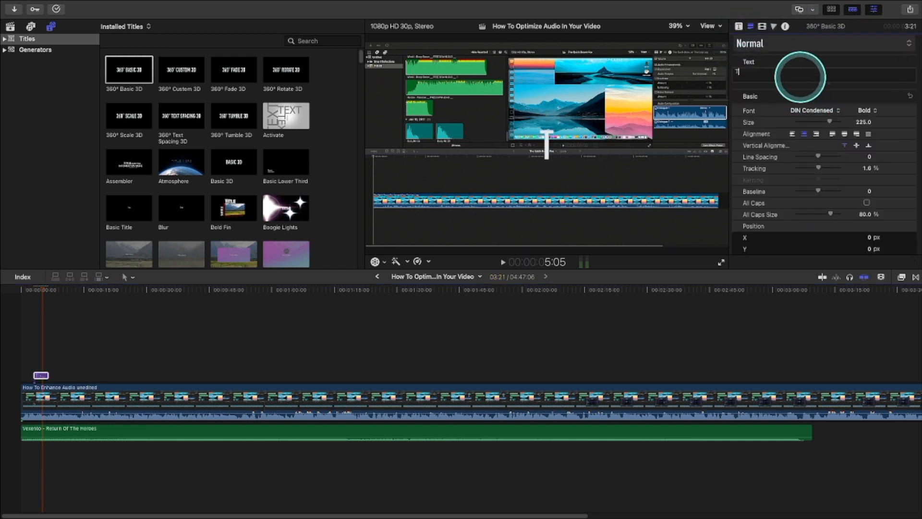
type("This Is A tu")
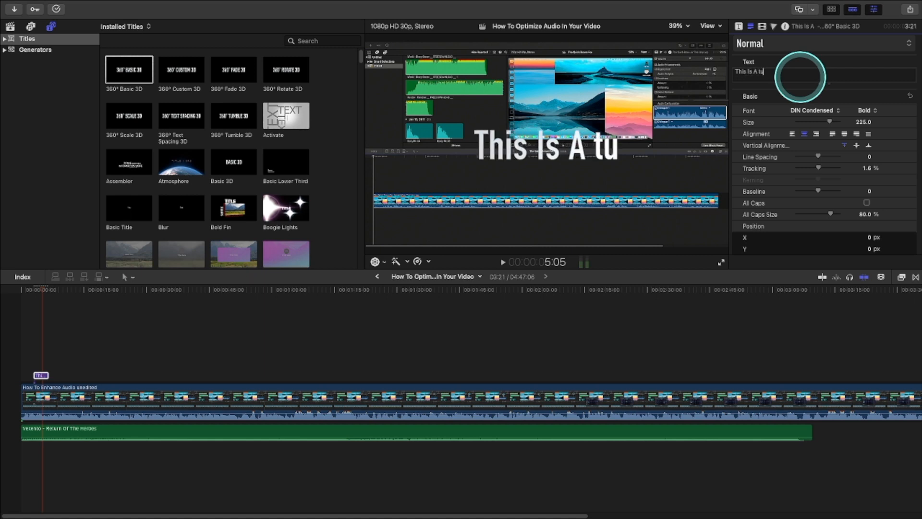
type("tori")
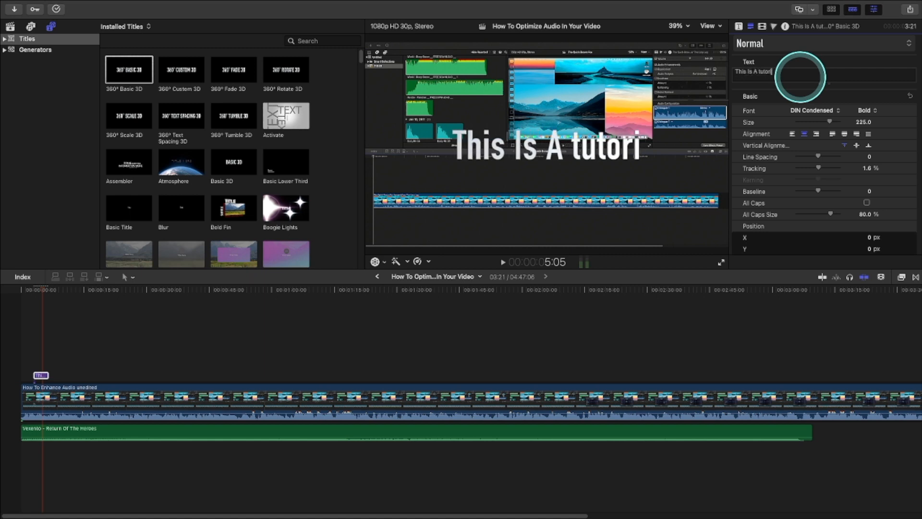
key("BackSpace")
key("BackSpace")
key("BackSpace")
key("BackSpace")
key("BackSpace")
key("BackSpace")
type("Tutoirai")
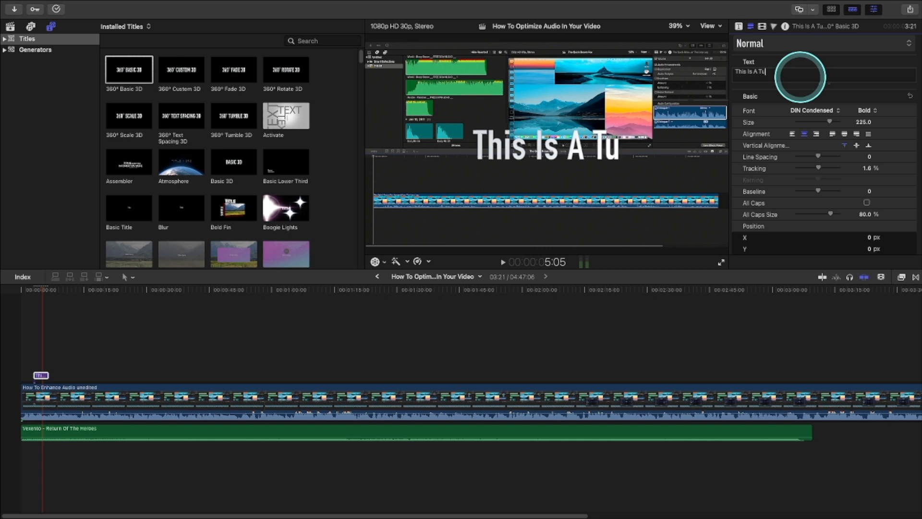
key("BackSpace")
key("BackSpace")
key("BackSpace")
key("BackSpace")
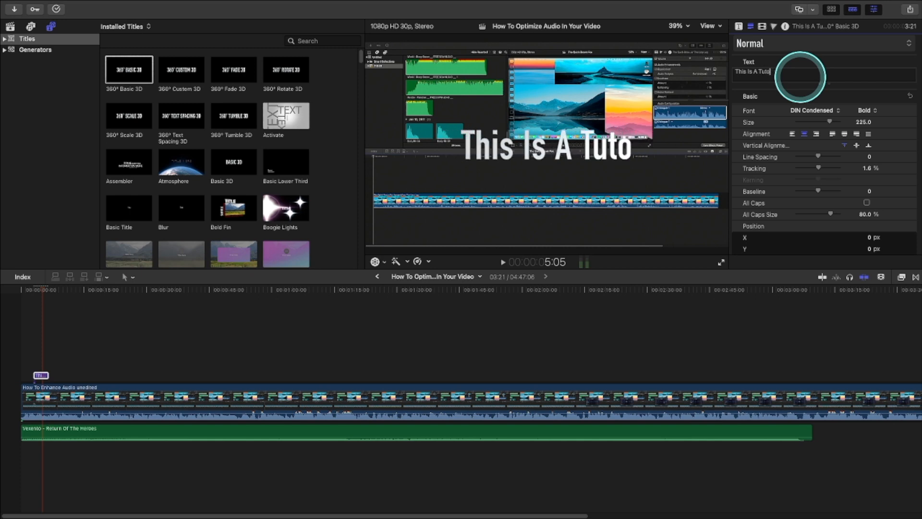
key("BackSpace")
type("orial")
left_click(299, 356)
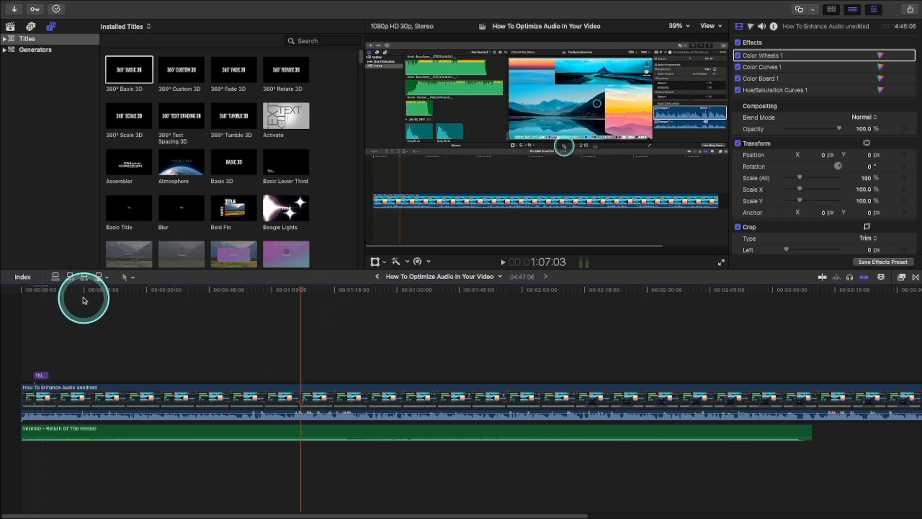
- Apply the Deep Glow 2D style to the "This Is A Tutorial" title
left_click(41, 294)
left_click(41, 374)
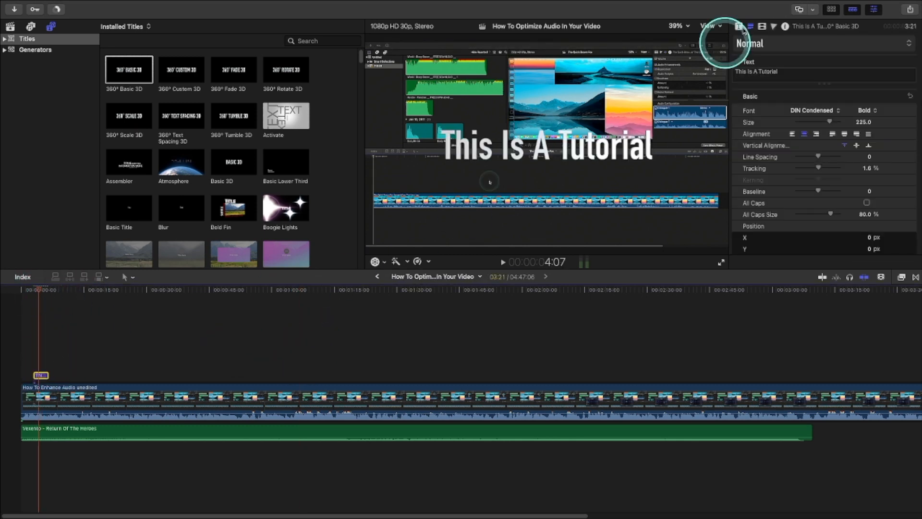
left_click(750, 46)
mouse_move(748, 81)
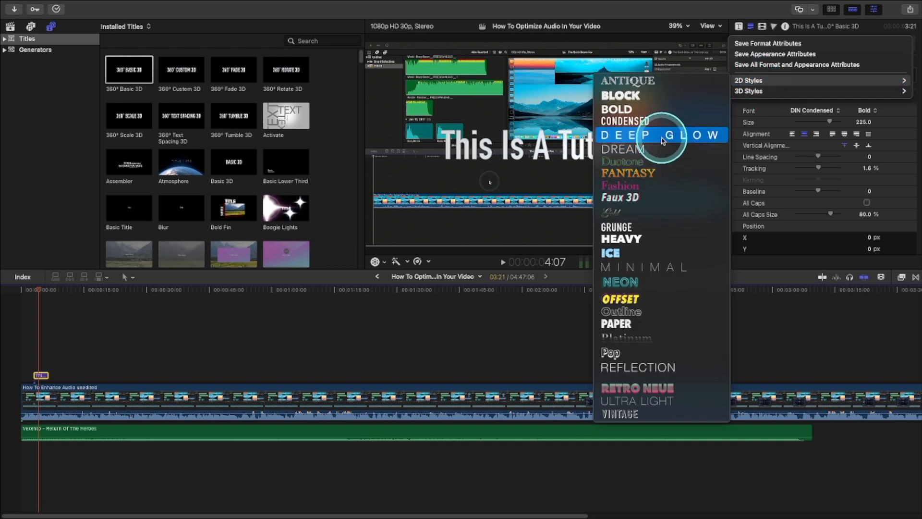
left_click(660, 134)
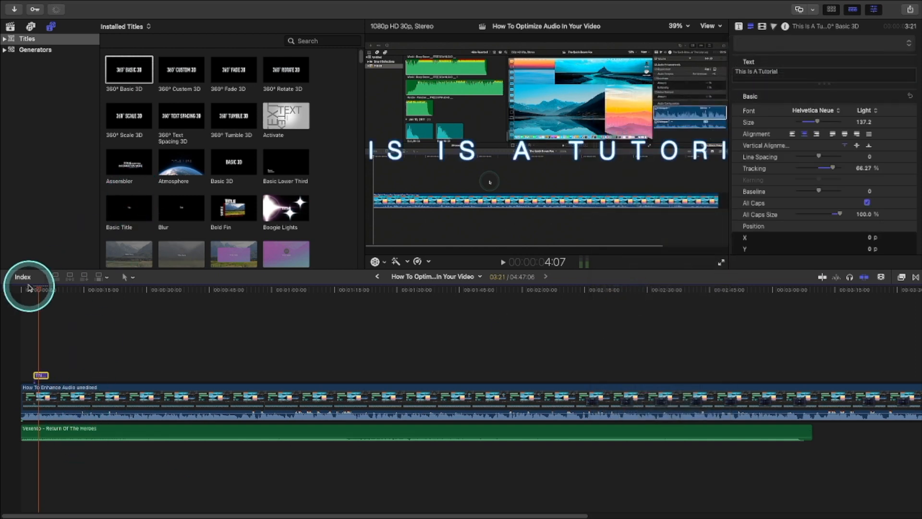
left_click_drag(39, 290, 48, 292)
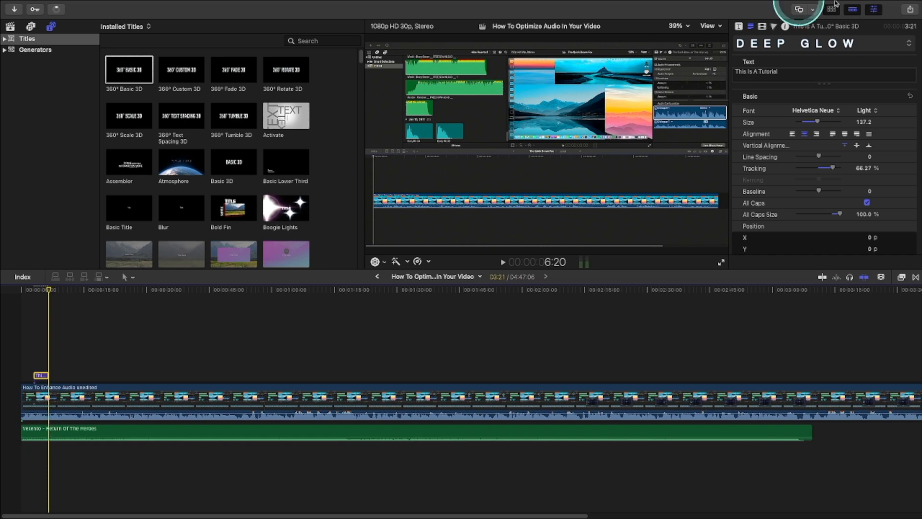
- Switch the title to the Condensed 2D style and preview it within the title's time range
left_click(818, 42)
mouse_move(793, 80)
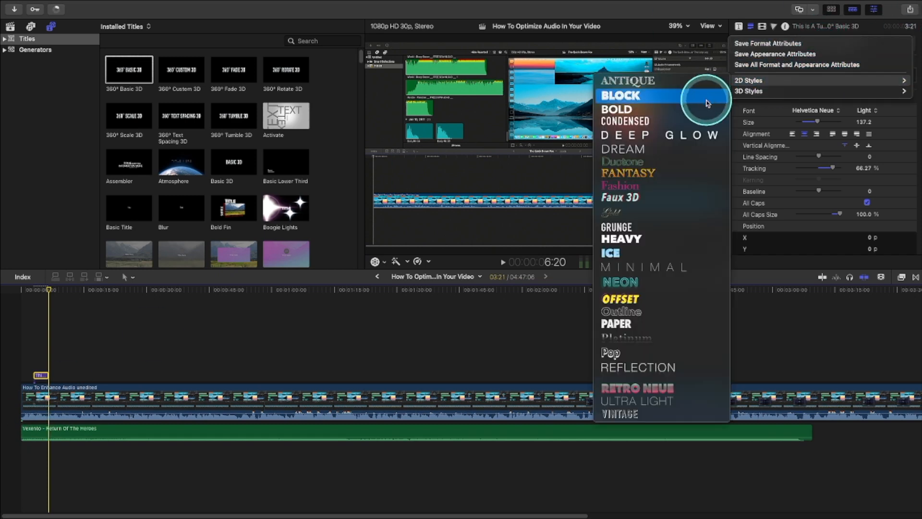
left_click(679, 121)
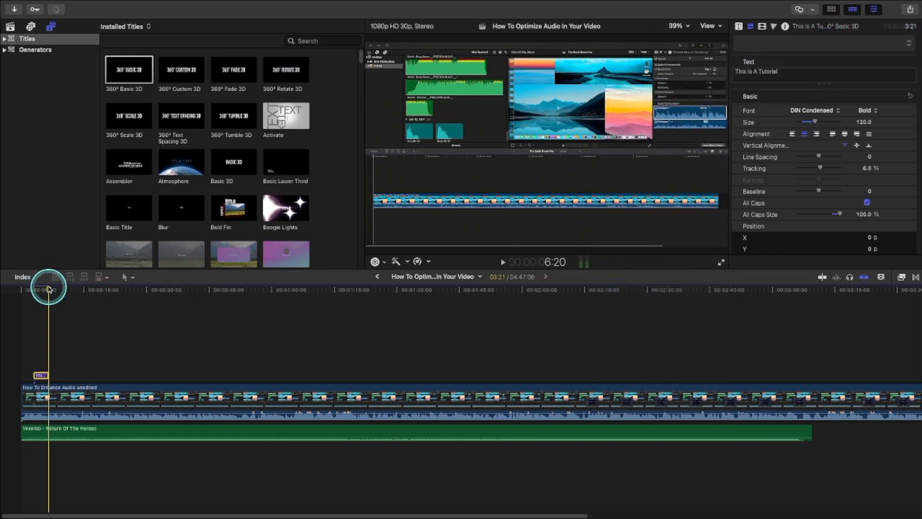
mouse_move(49, 284)
left_mouse_down()
mouse_move(35, 284)
mouse_move(42, 288)
left_mouse_up()
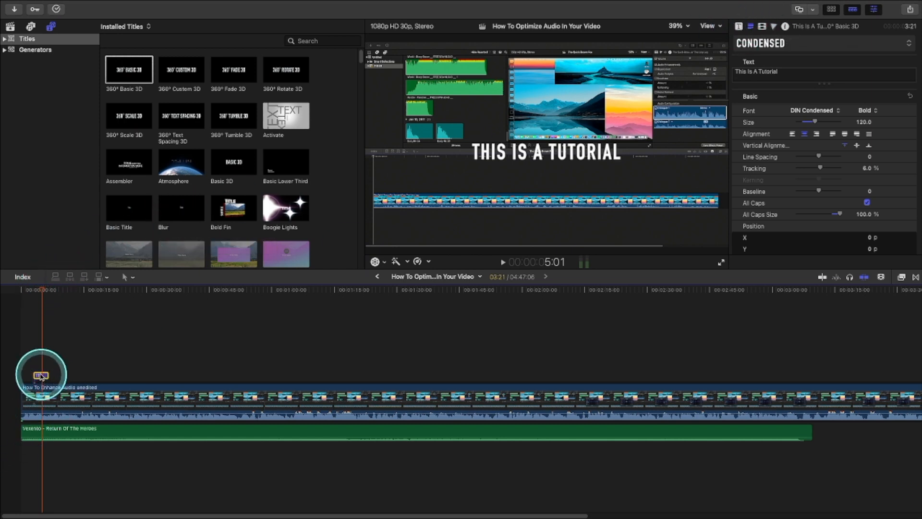
- Keyframe the title's 3D rotation, turning it to about -114.3° X, 140.7° Y and -57.4° Z, and preview the turn
left_click(738, 27)
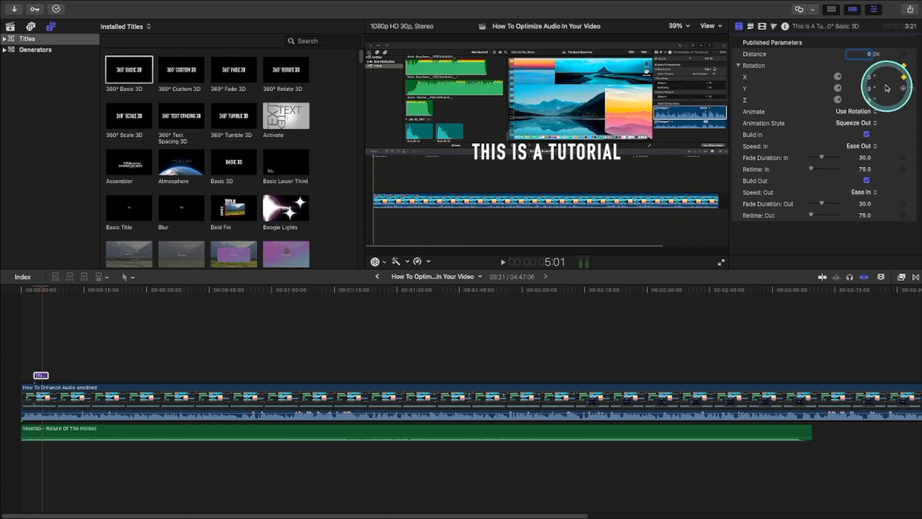
left_click(42, 291)
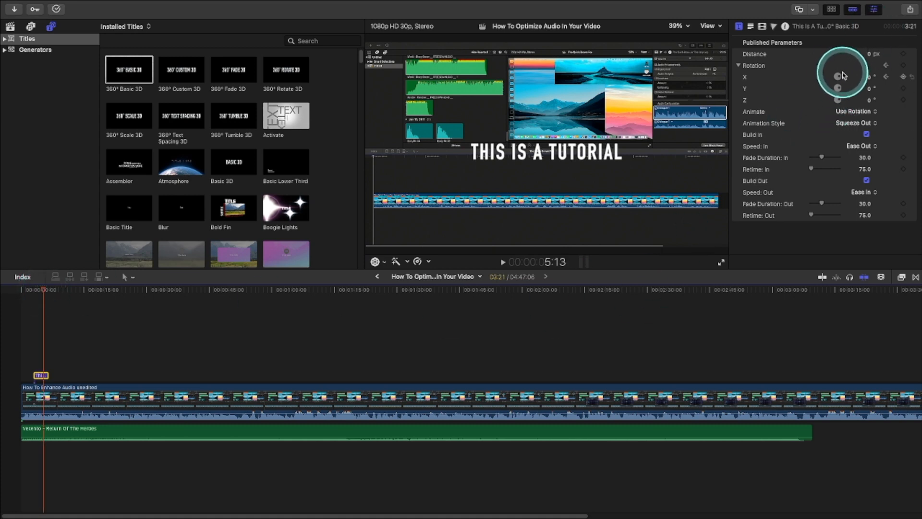
left_click_drag(838, 77, 840, 103)
left_click_drag(44, 290, 45, 291)
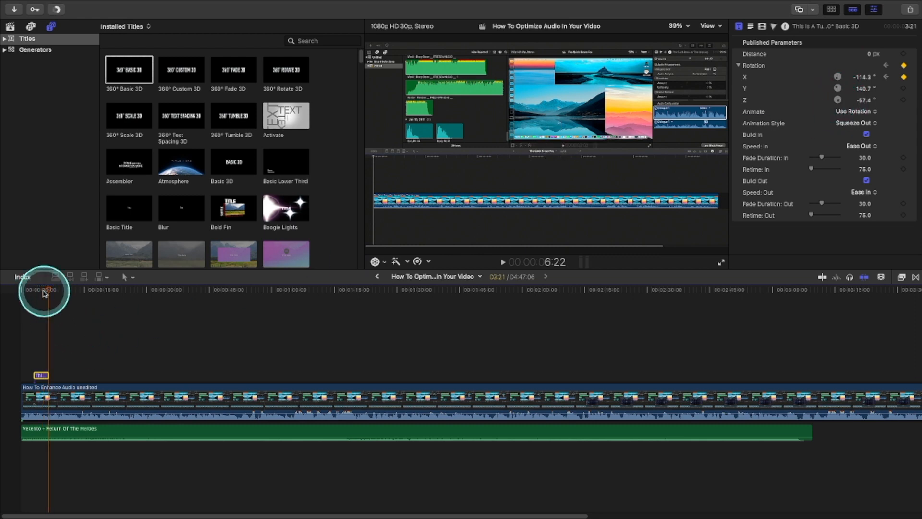
left_click_drag(43, 292, 43, 292)
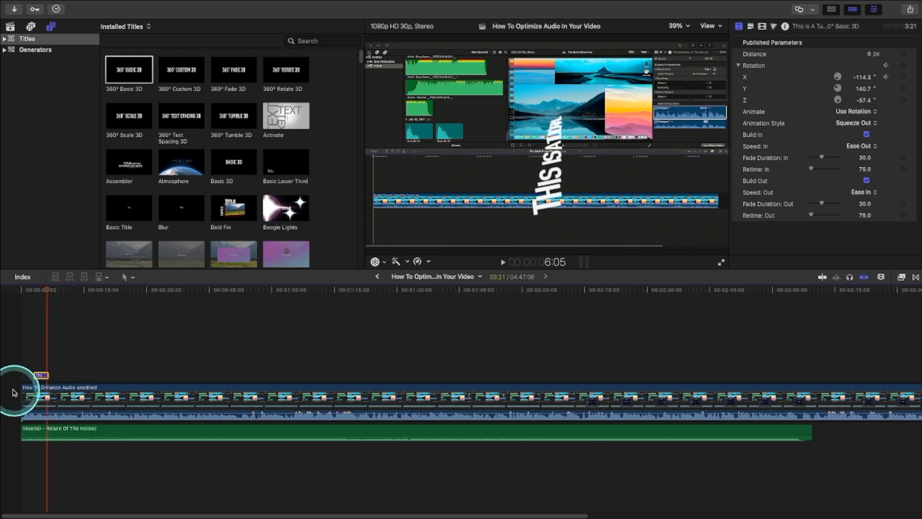
- Extend the title's duration to about 21:13 and play back its rotation from near the title's start
left_click_drag(49, 376, 123, 382)
mouse_move(46, 290)
left_mouse_down()
mouse_move(62, 290)
mouse_move(14, 292)
mouse_move(52, 295)
mouse_move(36, 290)
left_mouse_up()
left_click(501, 262)
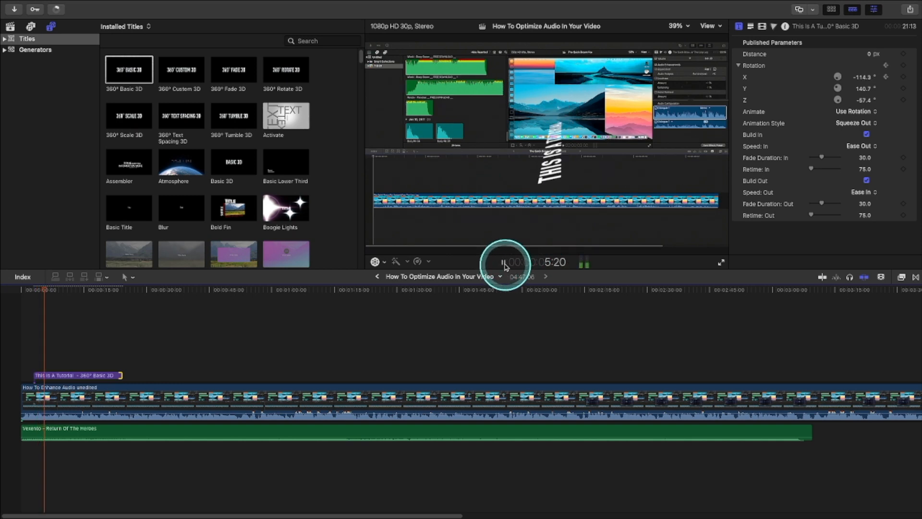
left_click(503, 262)
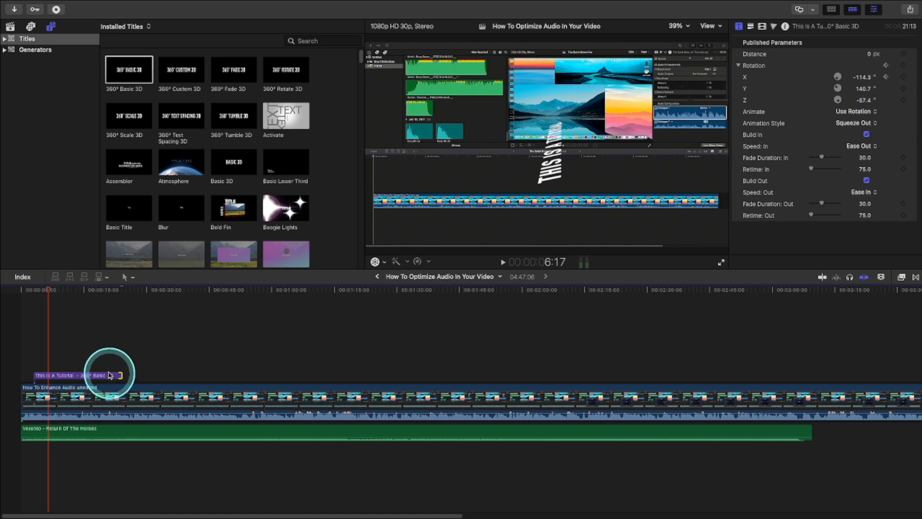
- Delete the "This Is A Tutorial" title and add a fresh 360° Basic 3D title about 12:10 long above the video clip
key("Delete")
left_click_drag(130, 79, 99, 379)
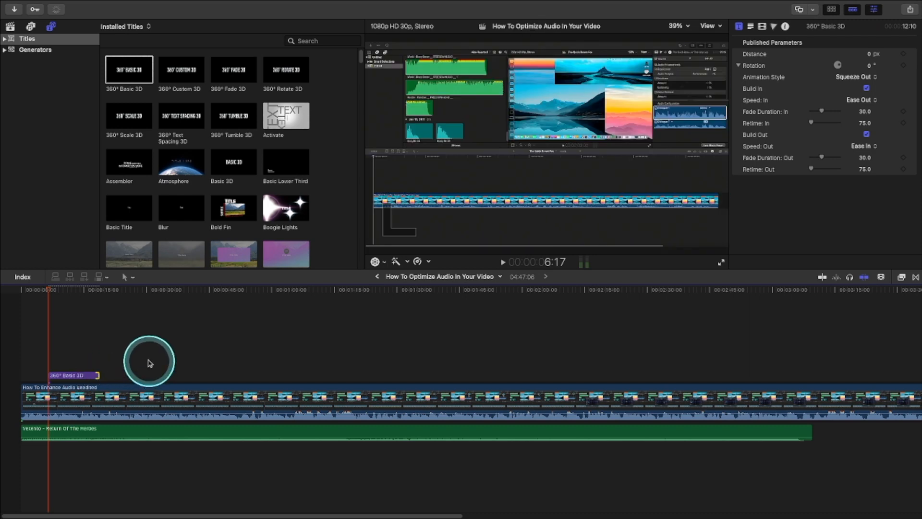
left_click(60, 325)
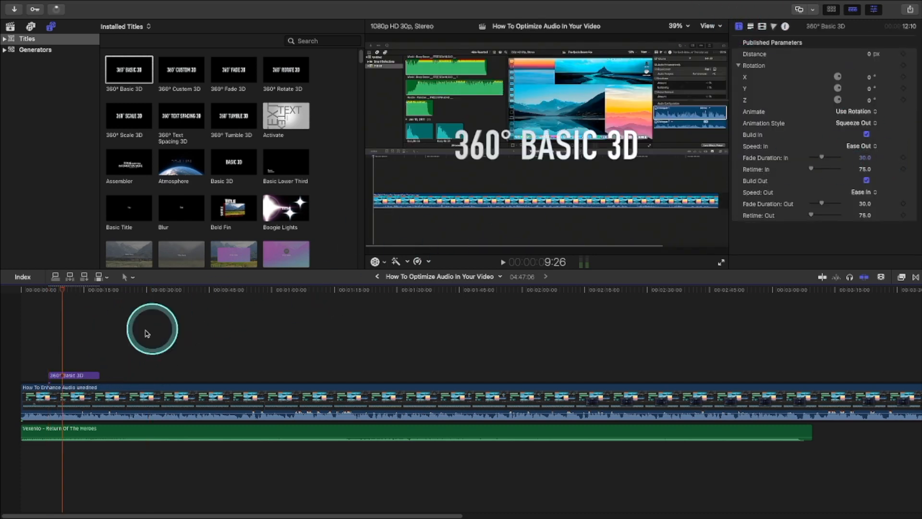
- Replace the new title's text with "Hi This IS A Totorial"
left_click(751, 26)
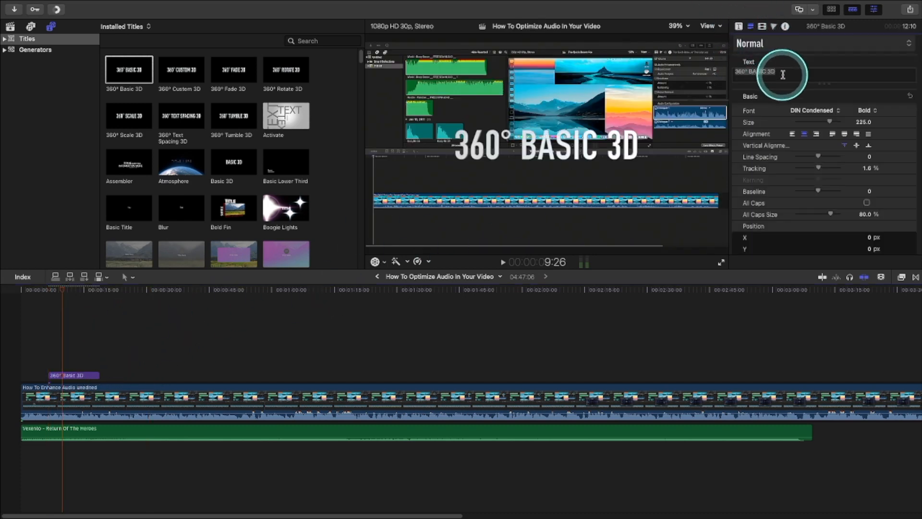
key("BackSpace")
key("BackSpace")
key("BackSpace")
key("BackSpace")
key("BackSpace")
key("BackSpace")
key("BackSpace")
key("BackSpace")
key("BackSpace")
key("BackSpace")
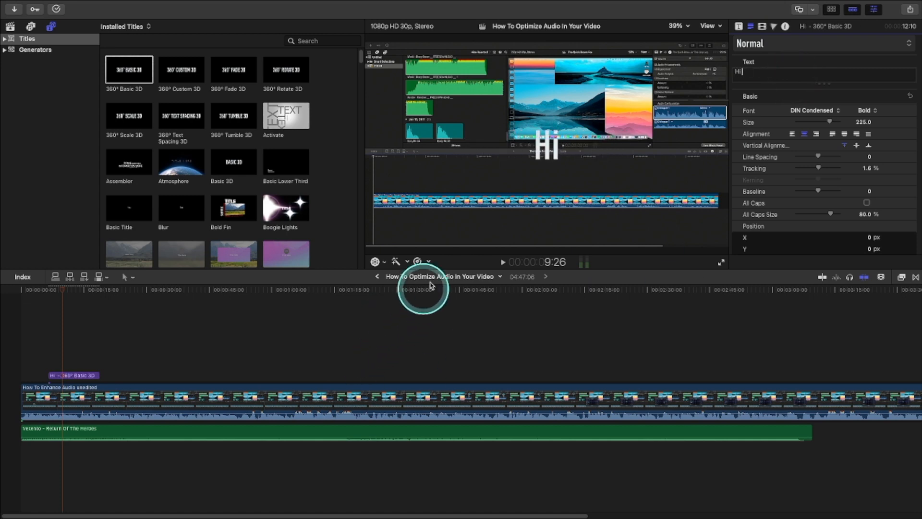
type("Hi This IS ")
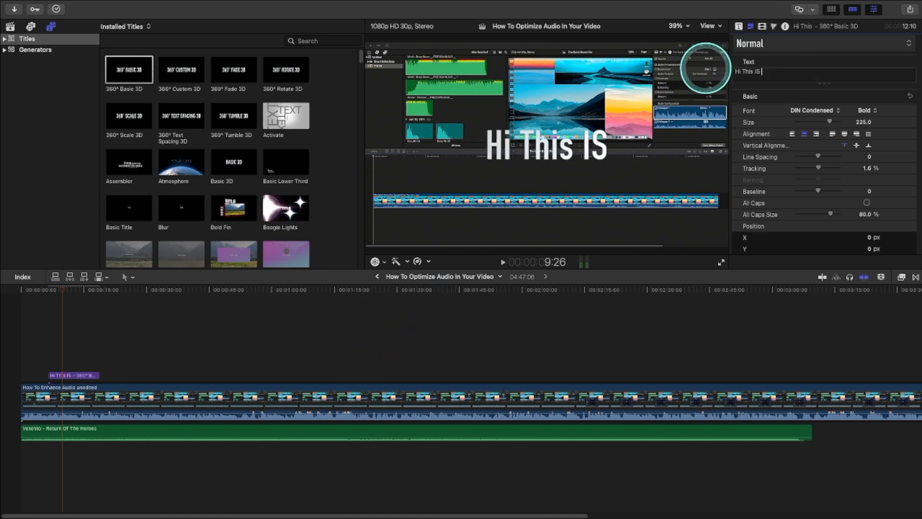
type("A Totorial")
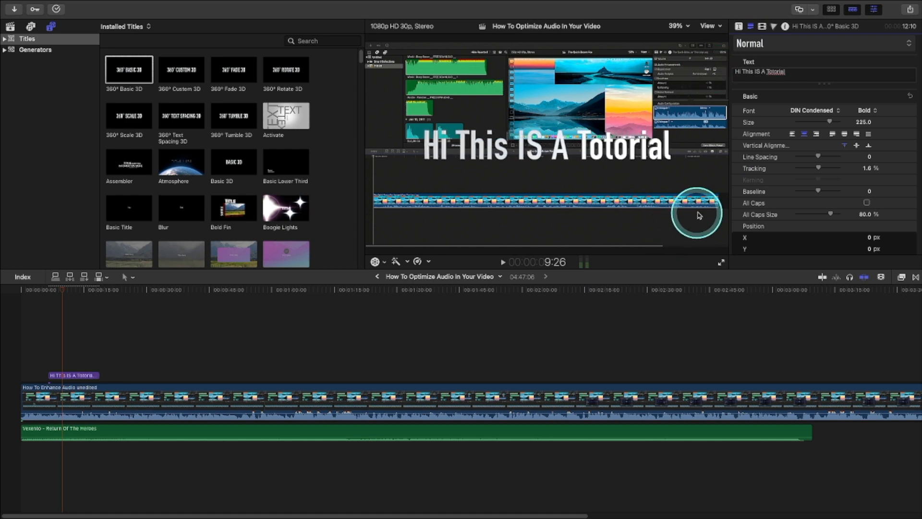
- Correct the last word of the title's text to "Tutorial"
left_click(776, 71)
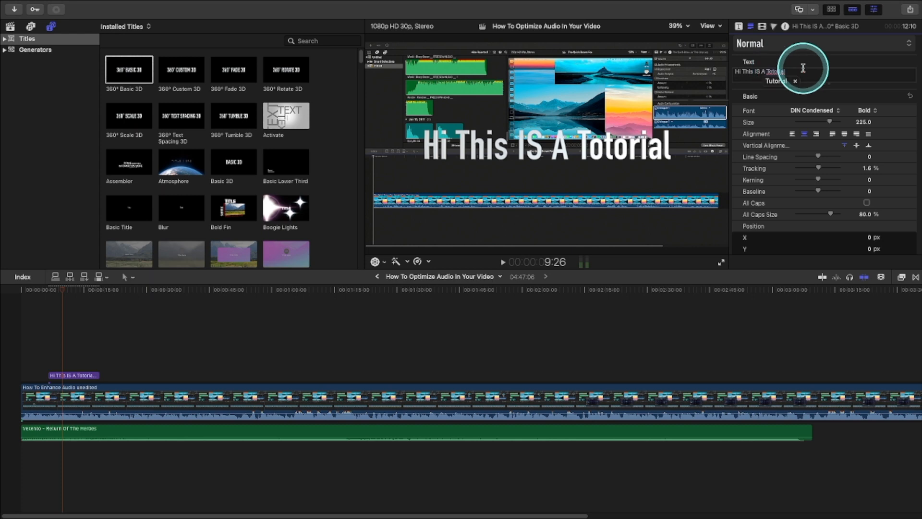
key("BackSpace")
key("BackSpace")
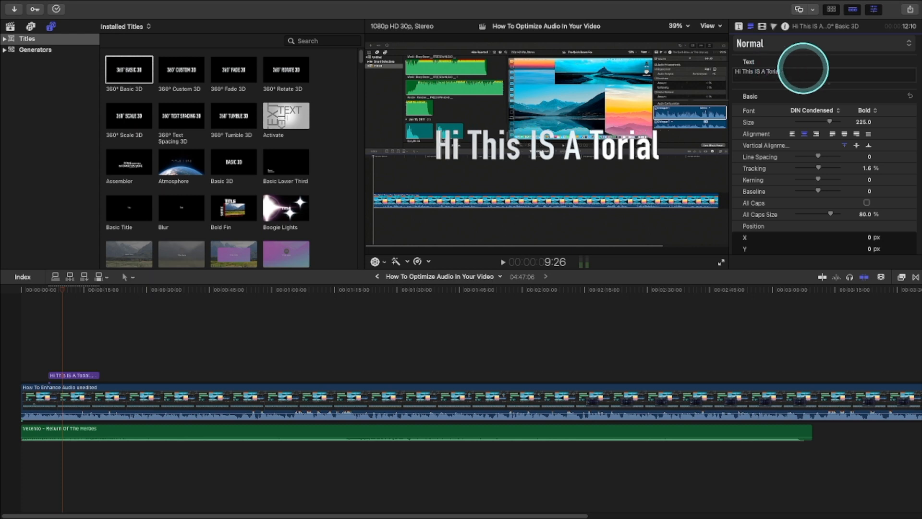
type("urt")
key("BackSpace")
key("BackSpace")
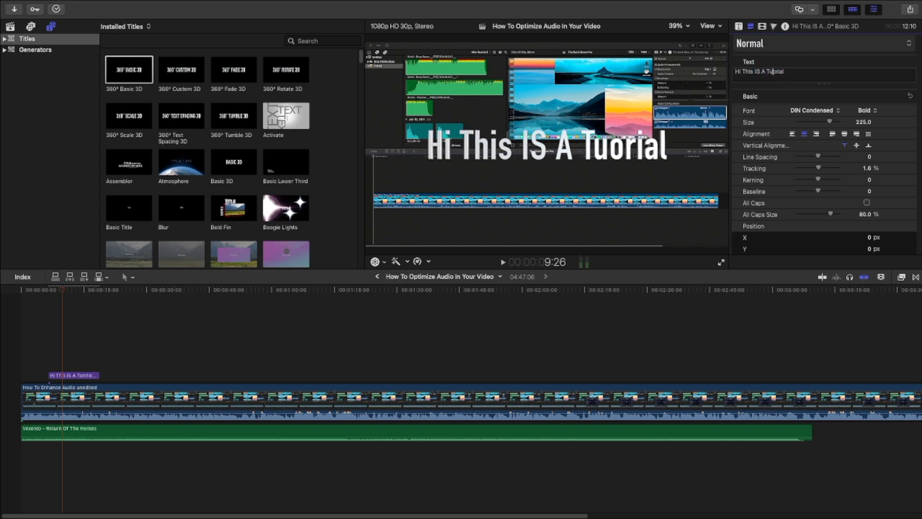
type("t")
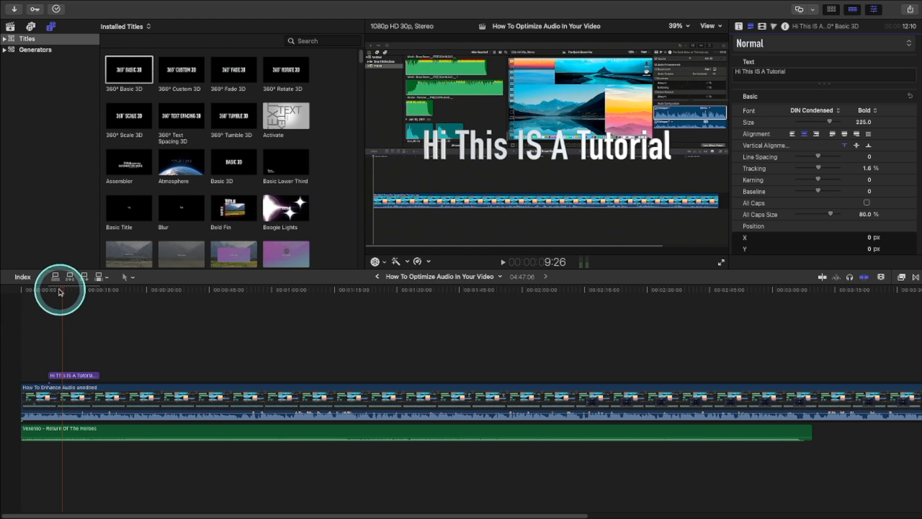
- Add starting keyframes for the title's X, Y and Z rotation at about 8:05, shortly after the title begins
left_click_drag(60, 291, 48, 290)
left_click(82, 375)
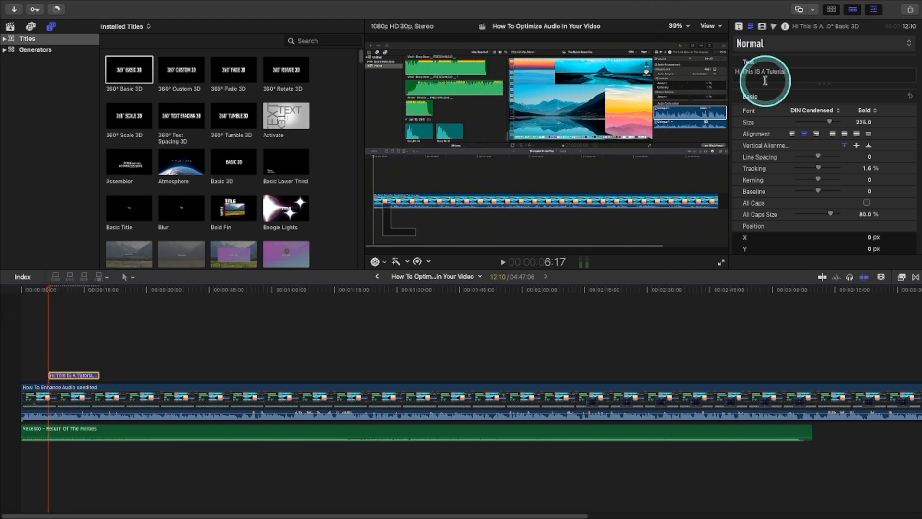
left_click(748, 27)
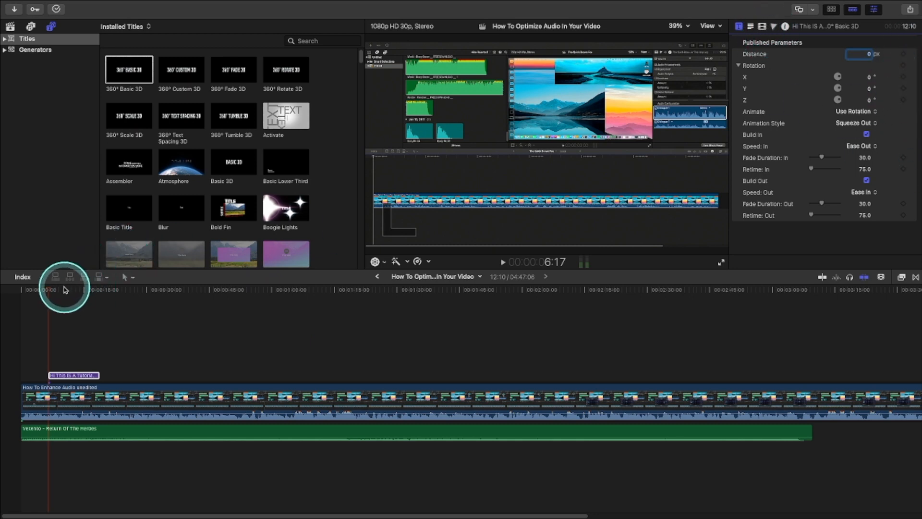
left_click_drag(48, 289, 56, 291)
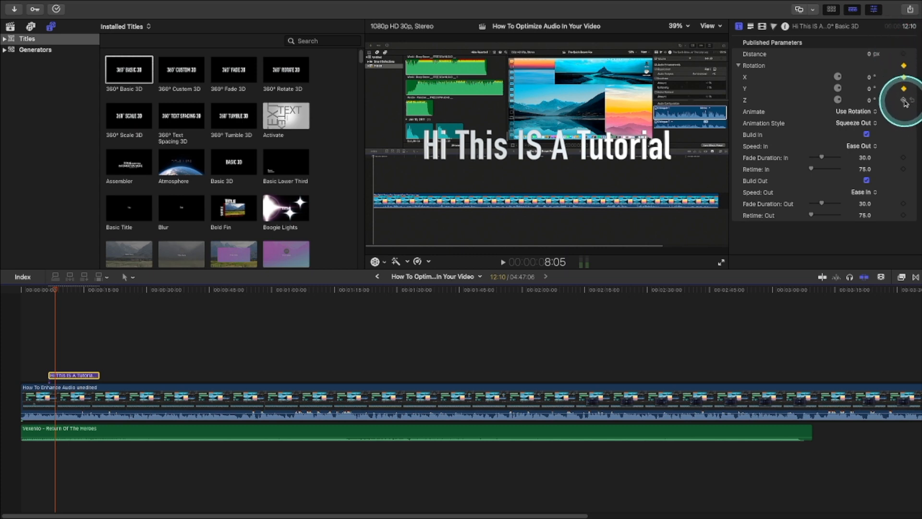
left_click(903, 65)
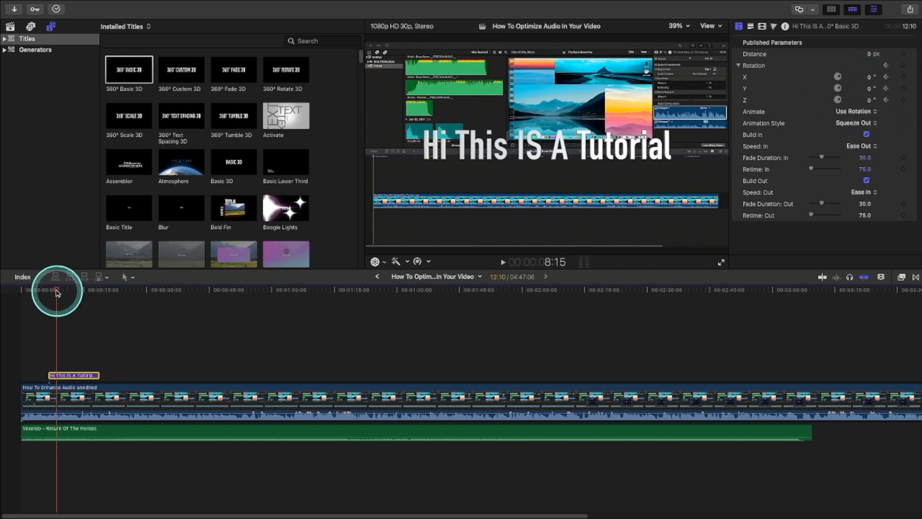
- Keyframe the title's rotation at about 8:15 to 338.3° X, -90.6° Y, -219.4° Z, and at 9:15 to 227.5°, -113.0°, -84.7°
mouse_move(836, 75)
left_mouse_down()
mouse_move(838, 103)
mouse_move(841, 76)
mouse_move(851, 85)
left_mouse_up()
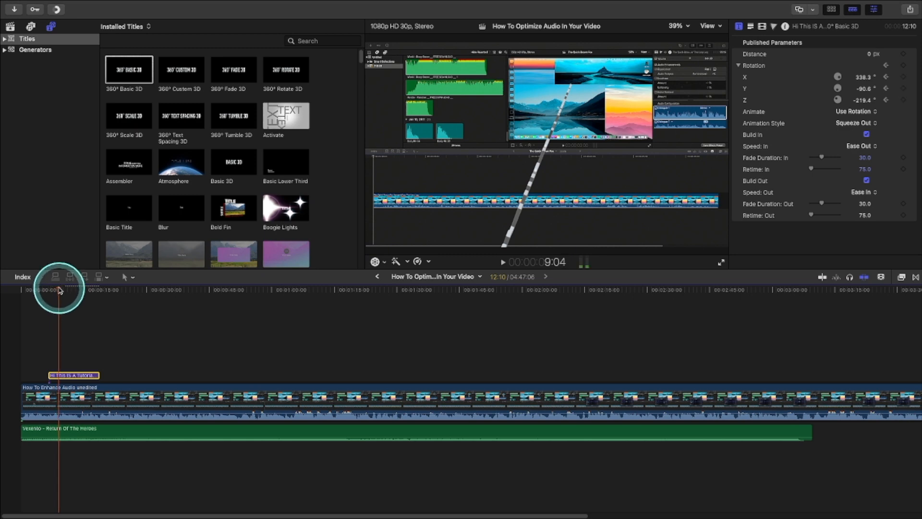
left_click_drag(60, 291, 61, 290)
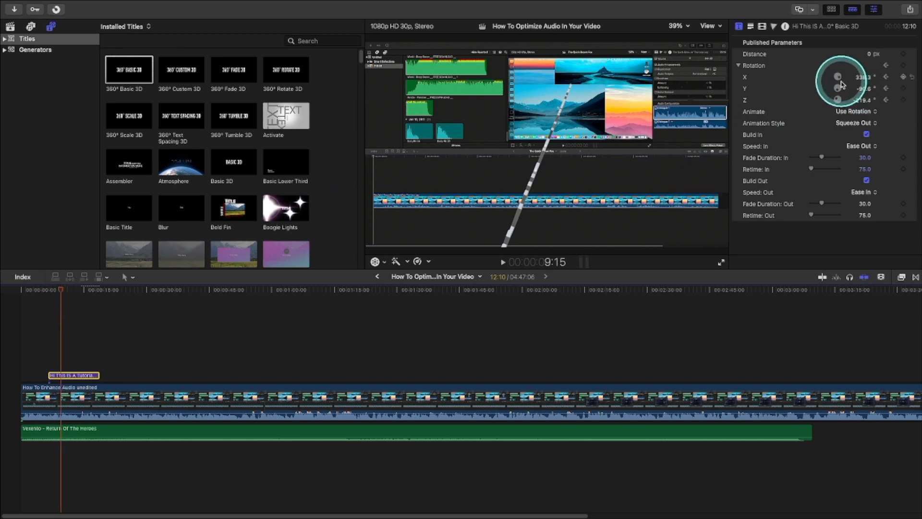
left_click_drag(840, 85, 837, 103)
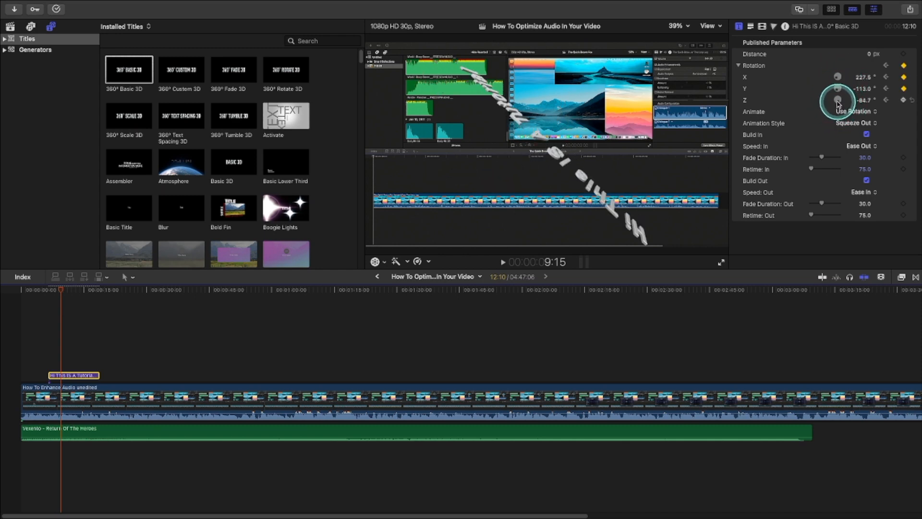
- Keyframe the title's rotation near 10:21 to 284.3° X, 11.0° Y, -8.1° Z, and near 11:18 to 429.8°, 163.4°, 133.9°
left_click(61, 289)
left_click_drag(61, 289, 61, 289)
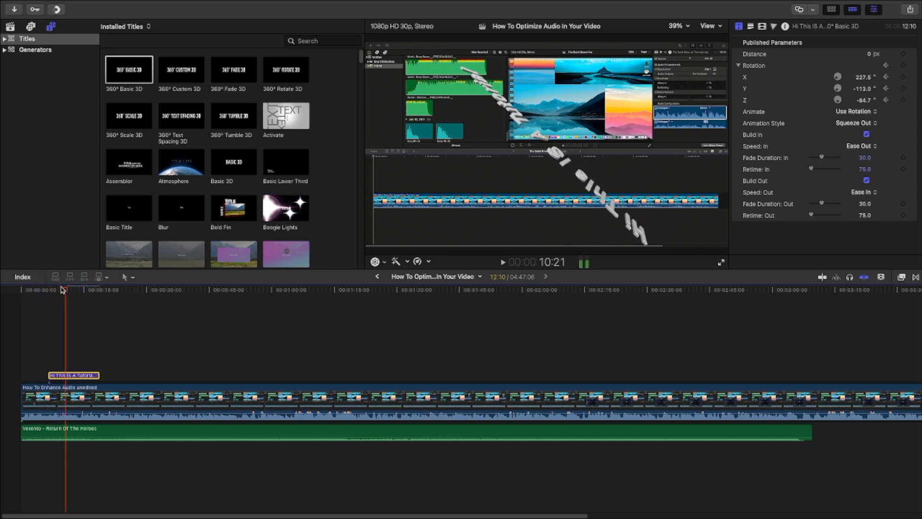
mouse_move(848, 88)
left_mouse_down()
mouse_move(830, 84)
mouse_move(827, 96)
mouse_move(832, 149)
mouse_move(873, 230)
mouse_move(841, 96)
mouse_move(846, 102)
left_mouse_up()
left_click(66, 291)
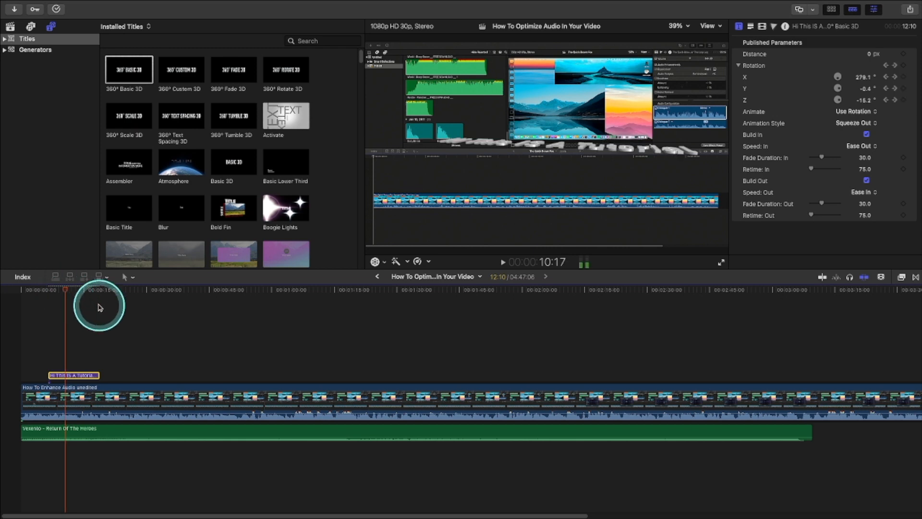
key("space")
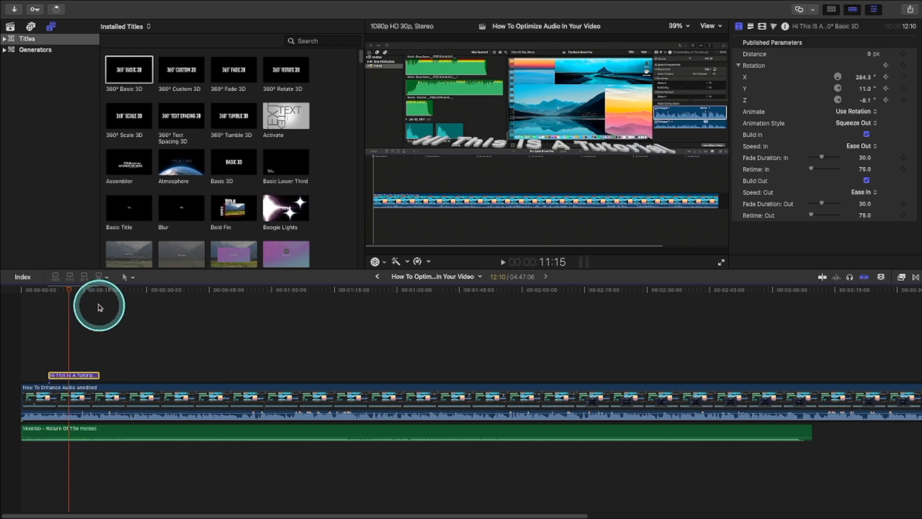
left_click_drag(837, 81, 783, 44)
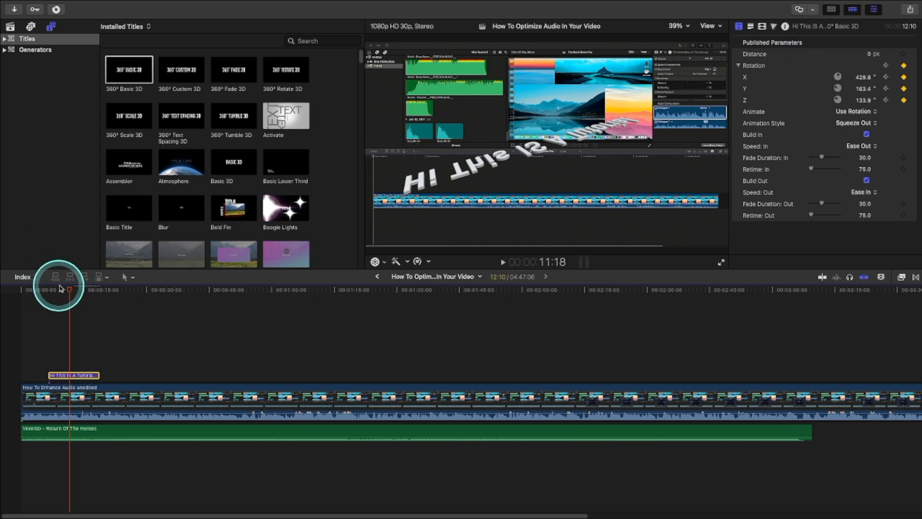
- Keyframe further title rotations between 11:18 and about 15:07, ending at 72.6° X, -120.5° Y and 109.3° Z, and preview them
left_click_drag(70, 290, 72, 290)
left_click_drag(838, 77, 829, 95)
left_click_drag(73, 290, 78, 290)
mouse_move(837, 100)
left_mouse_down()
mouse_move(847, 101)
mouse_move(830, 86)
left_mouse_up()
left_click_drag(80, 291, 85, 291)
left_click_drag(838, 100, 835, 83)
left_click_drag(838, 78, 836, 80)
left_click_drag(85, 290, 81, 290)
key("space")
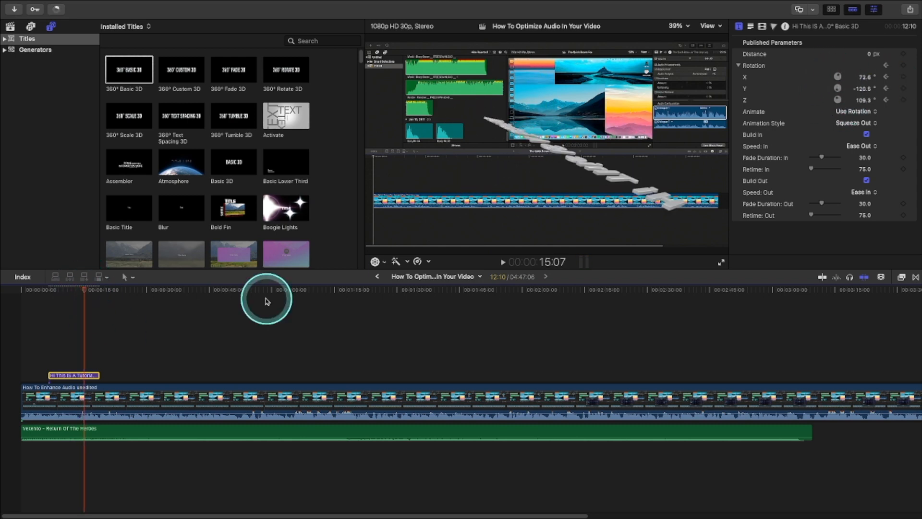
key("space")
- Keyframe the title's rotation to 649.9° X, 81.6° Y, 317.8° Z before 18:04, and to -349.0°, -8.2°, 358.0° near the title's end
left_click_drag(838, 77, 844, 73)
left_click_drag(837, 89, 842, 86)
left_click_drag(837, 100, 835, 79)
key("Left")
key("Left")
key("Left")
key("Left")
key("Left")
key("Left")
key("space")
key("space")
left_click_drag(95, 291, 97, 290)
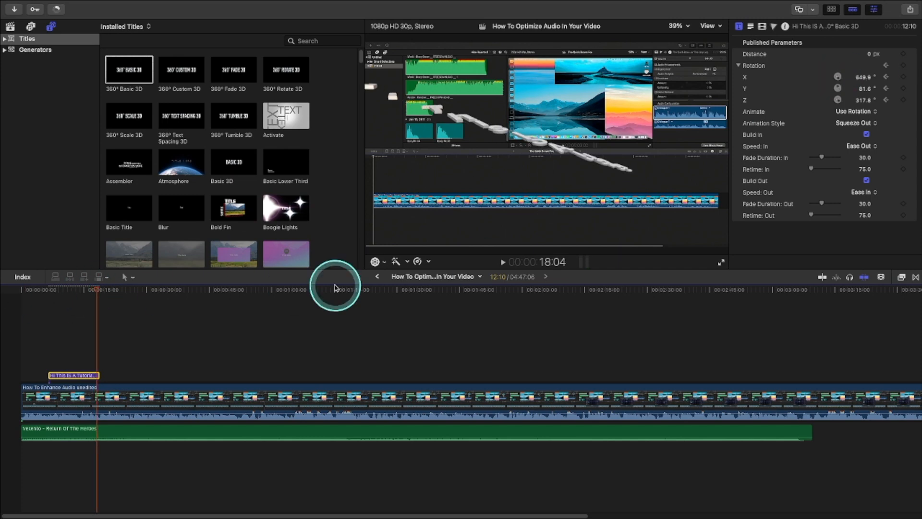
left_click_drag(837, 77, 841, 99)
- Play the animated title full screen from its start at 6:17, and return to the editing view past its end
left_click_drag(98, 291, 49, 289)
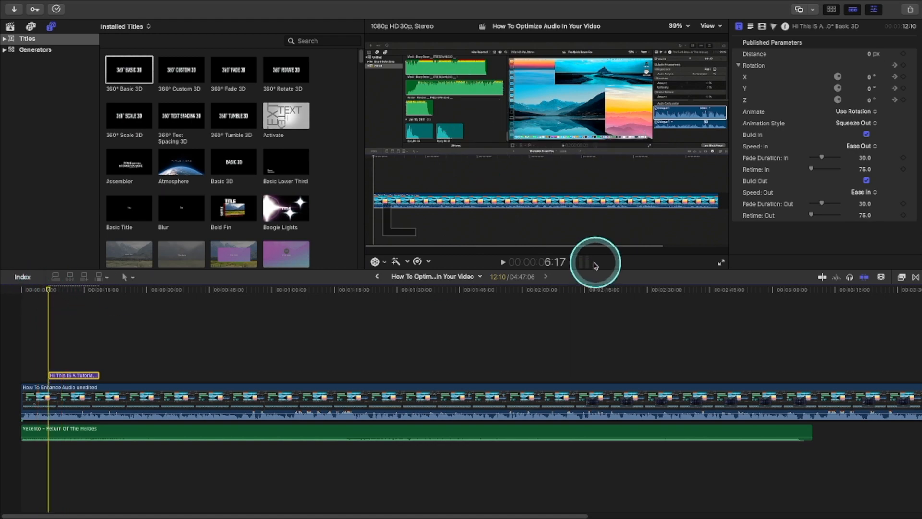
left_click(722, 265)
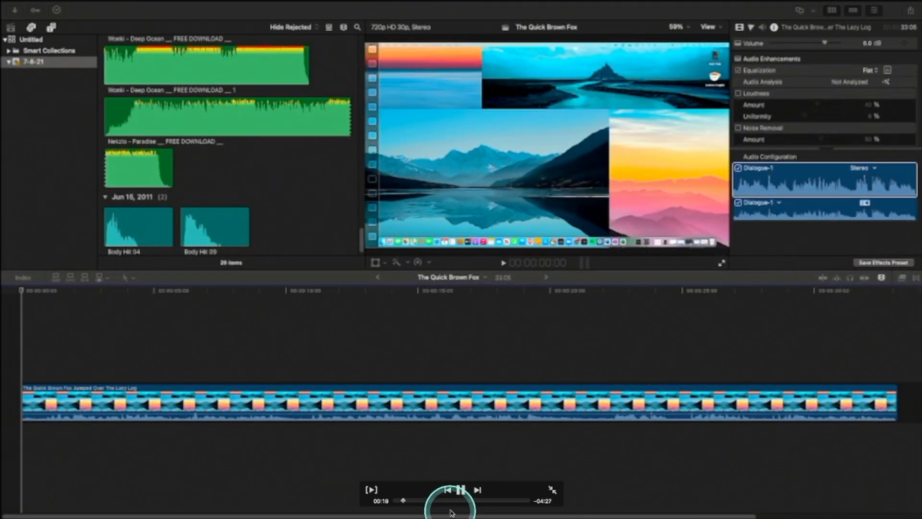
left_click(460, 489)
key("Escape")
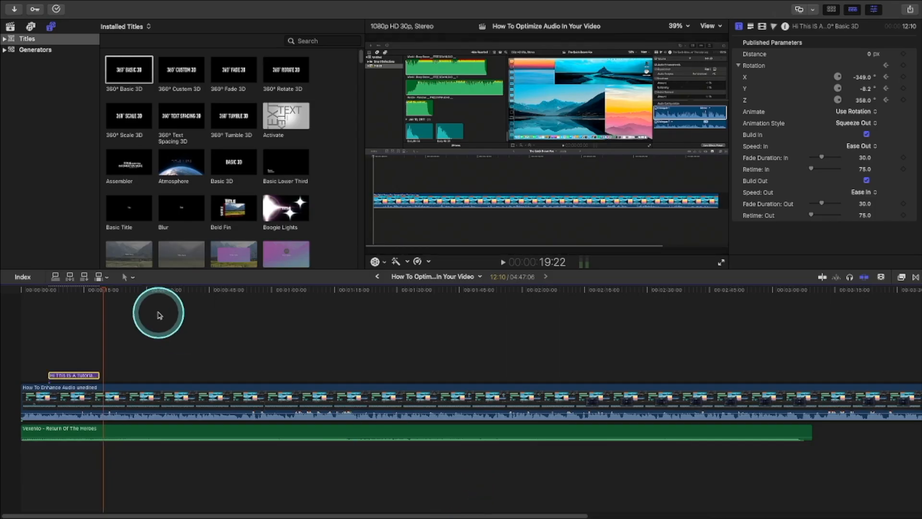
- Scrub back through the title's rotation animation and park the playhead at about 12:19
left_click_drag(106, 300, 83, 336)
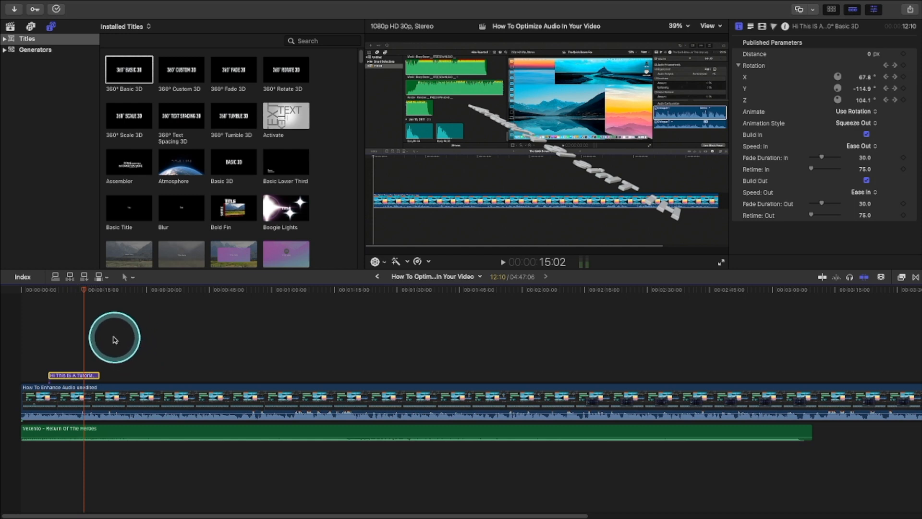
left_click_drag(87, 305, 70, 290)
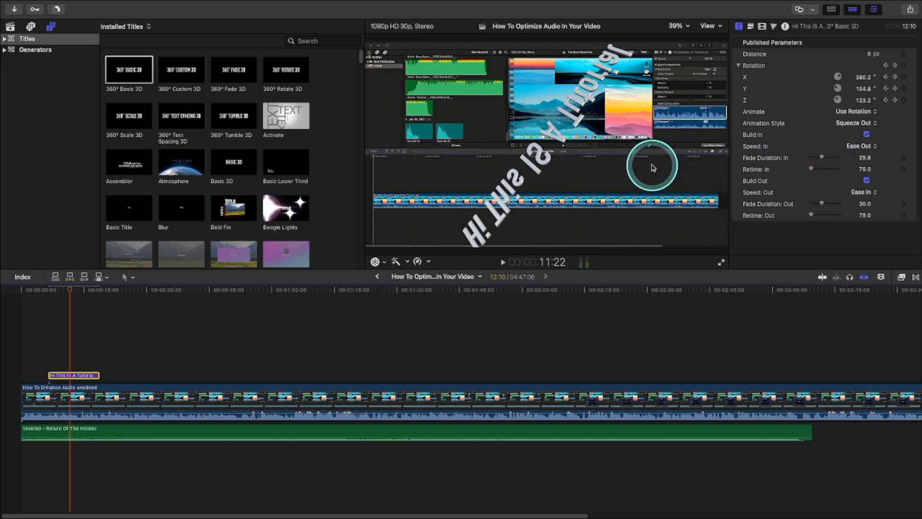
left_click(766, 150)
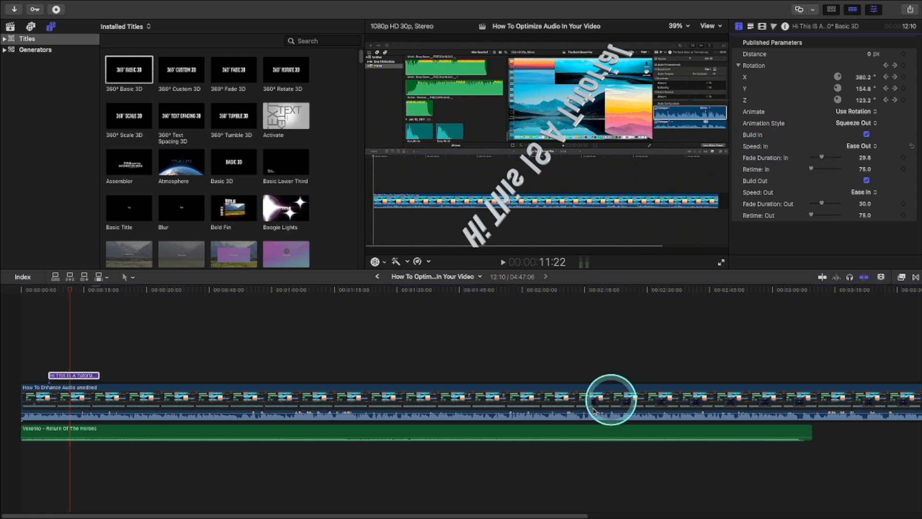
left_click(73, 290)
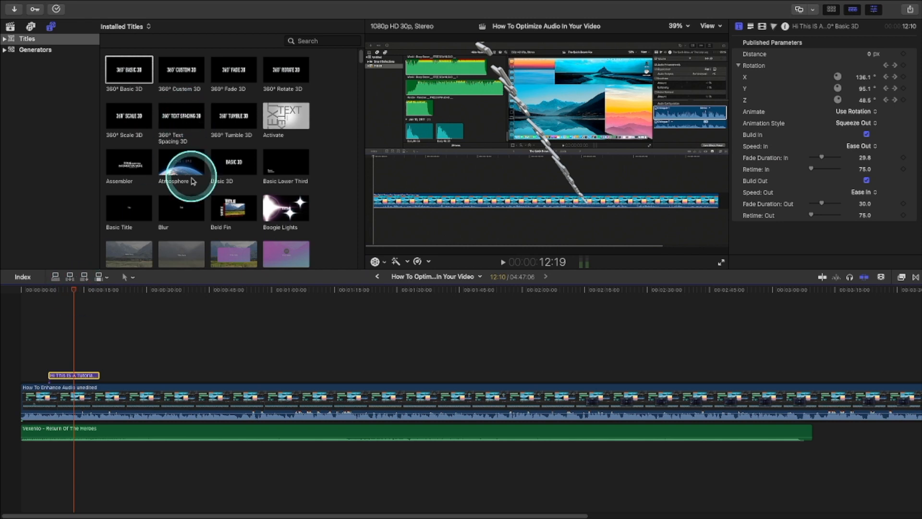
- Browse the installed titles through the Boxes and Data categories, pick out the Stamp title and return to the 360° 3D presets
scroll(259, 106, "down", 15)
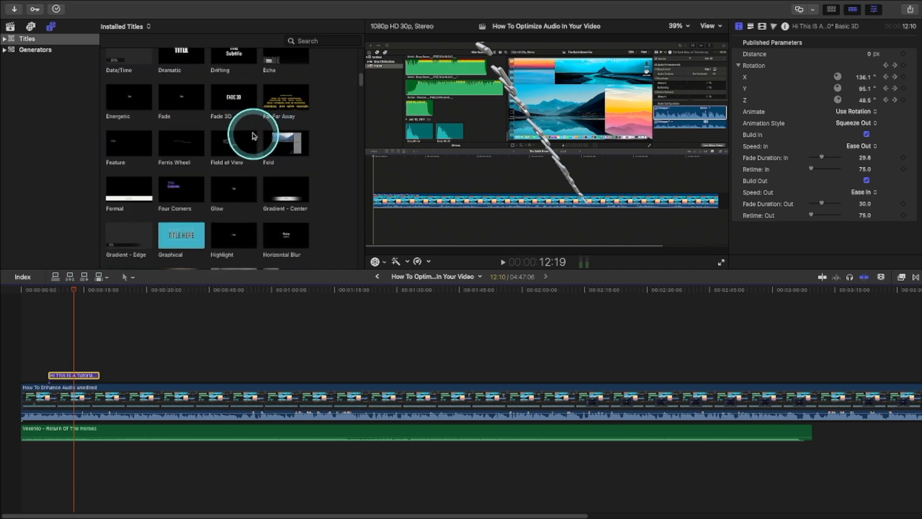
scroll(235, 133, "down", 10)
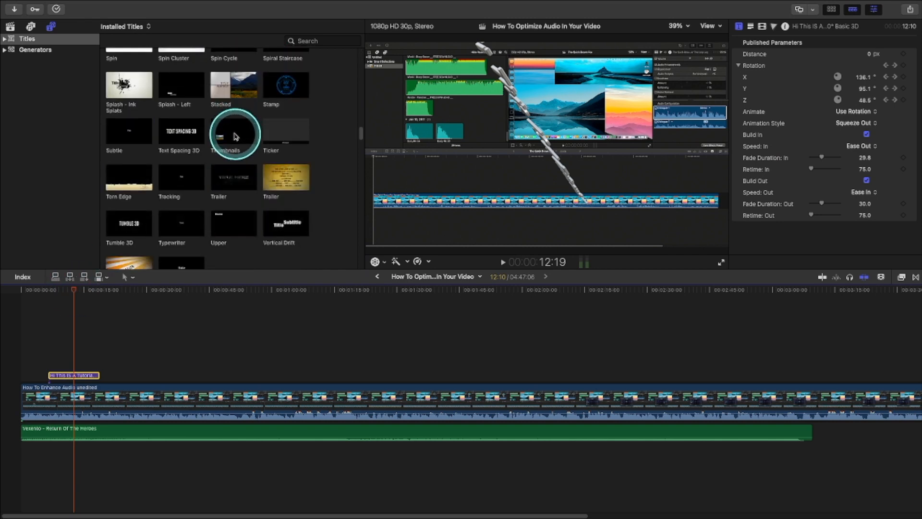
scroll(235, 136, "up", 20)
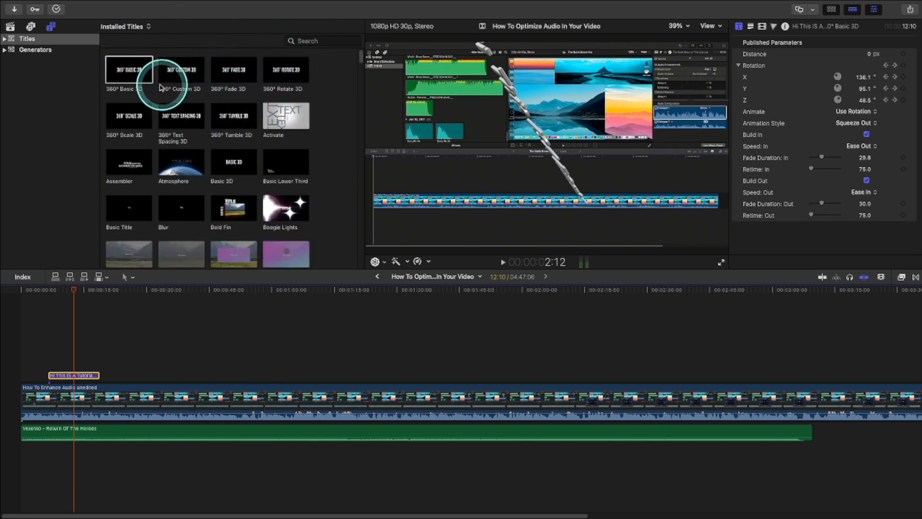
scroll(221, 240, "down", 10)
scroll(216, 236, "down", 15)
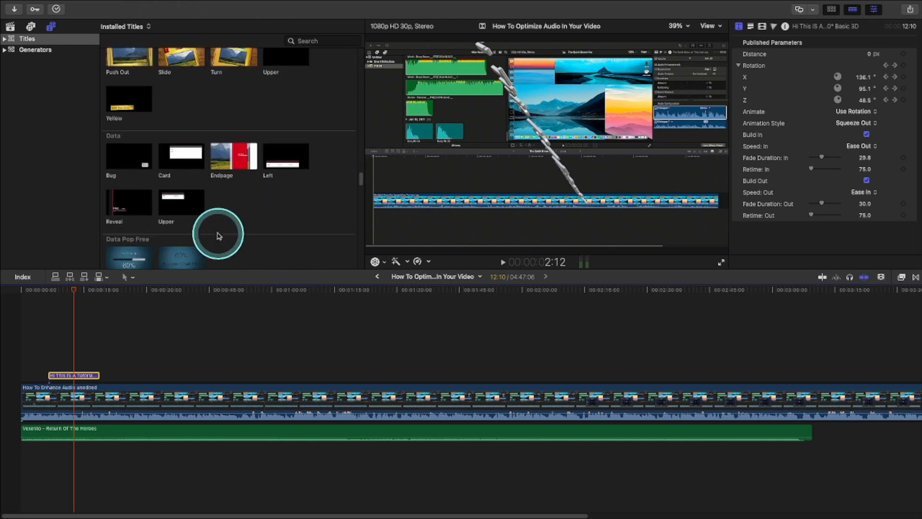
scroll(217, 235, "down", 15)
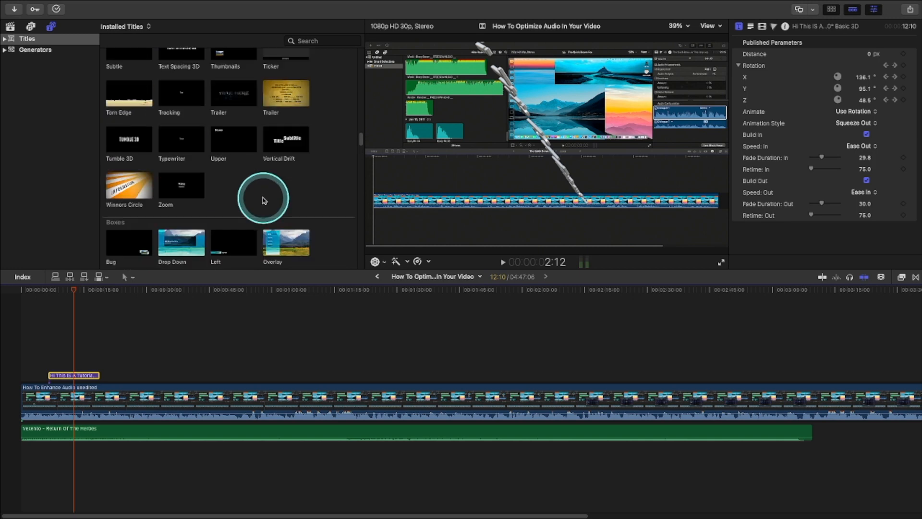
scroll(263, 200, "up", 5)
left_click(269, 245)
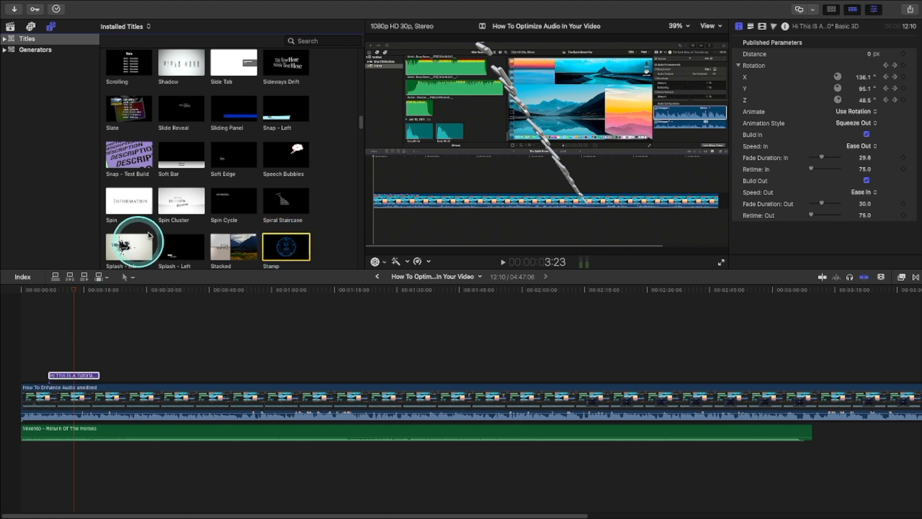
scroll(149, 235, "up", 15)
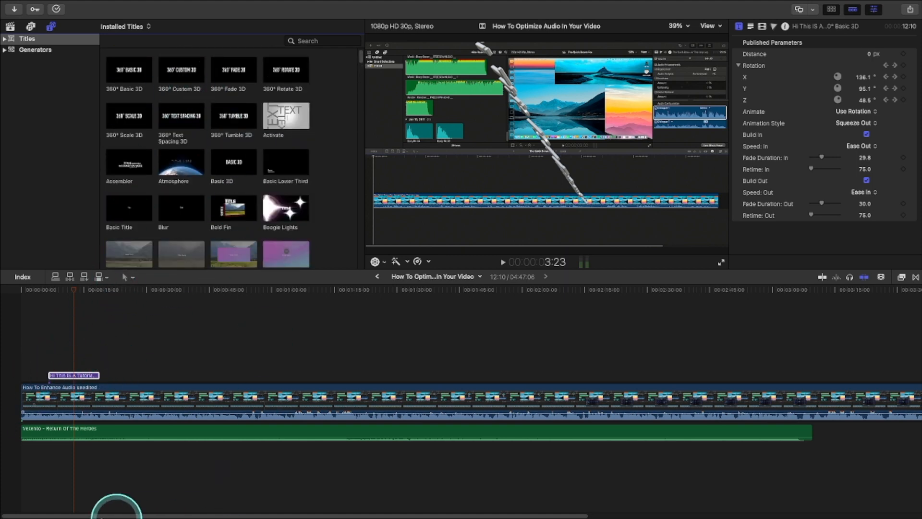
- Set the title text's size to 288, line spacing to 100, tracking to 13.75%, kerning to -100 and baseline to 100
left_click(93, 374)
left_click(565, 143)
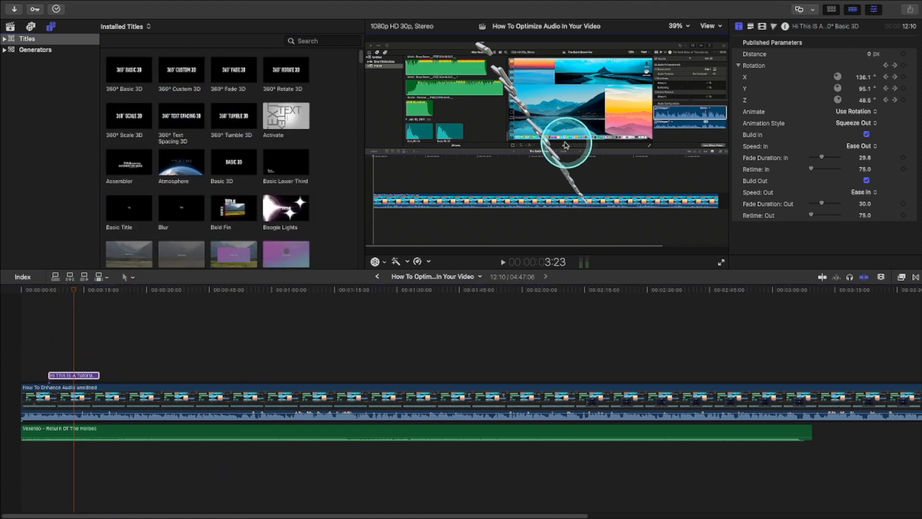
left_click(760, 28)
left_click(749, 26)
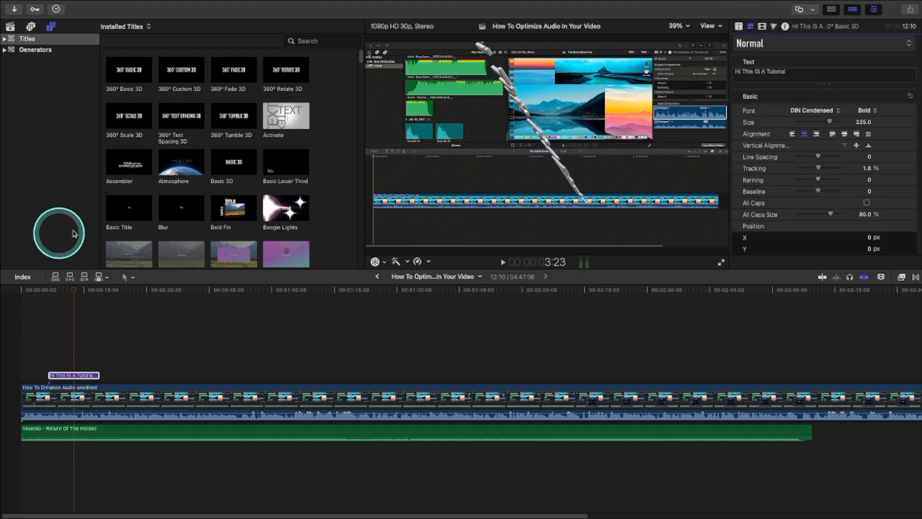
left_click_drag(66, 290, 48, 294)
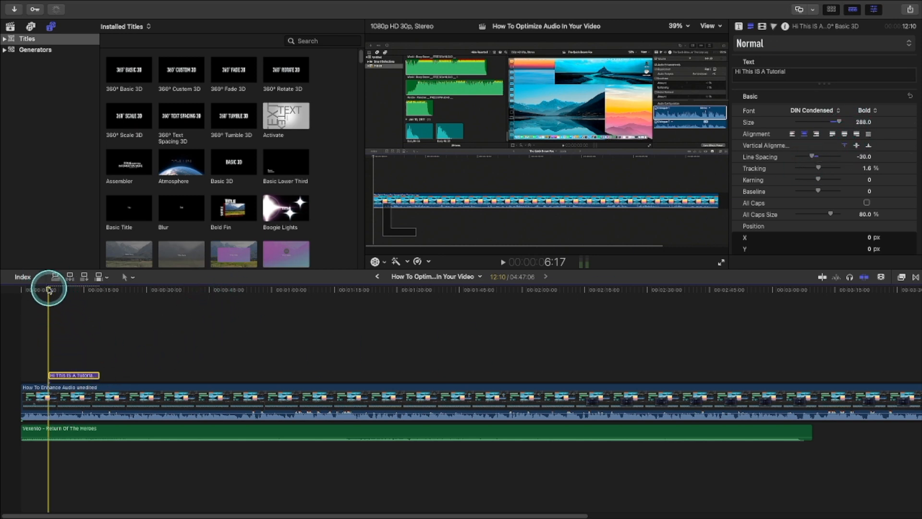
mouse_move(48, 290)
left_mouse_down()
mouse_move(72, 290)
mouse_move(55, 294)
left_mouse_up()
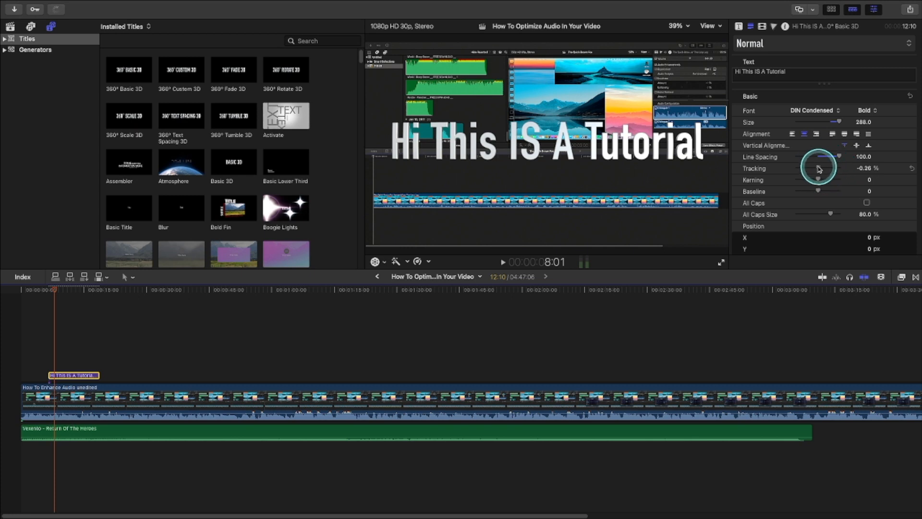
left_click_drag(818, 168, 846, 193)
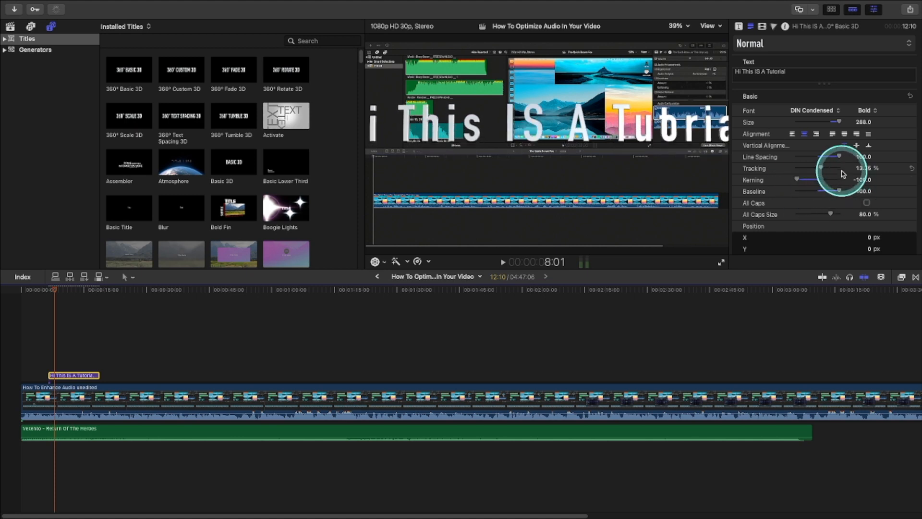
- Play the restyled title from its start at 6:17 and pause at about 9:17
left_click(49, 288)
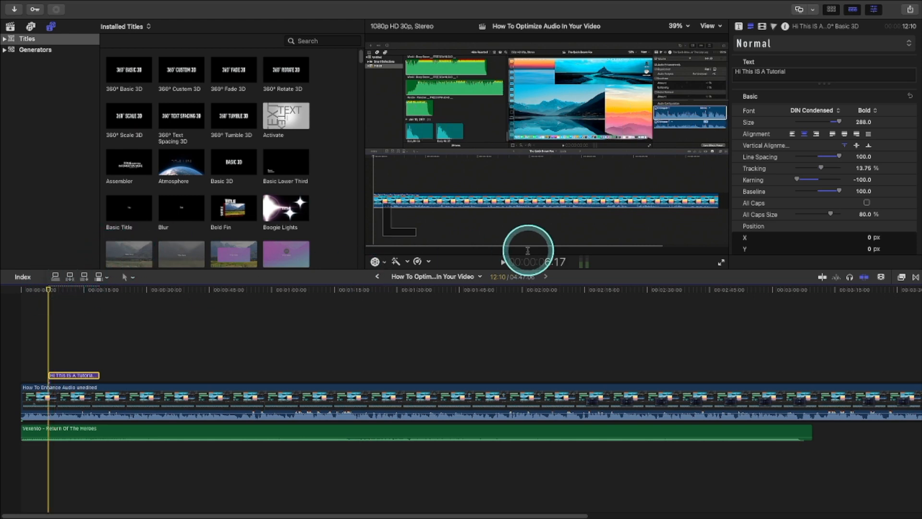
left_click(503, 263)
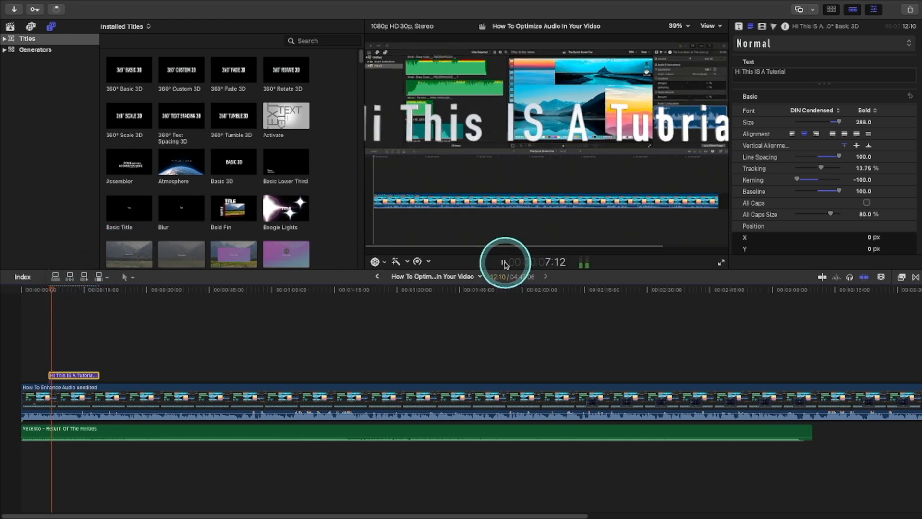
left_click(504, 263)
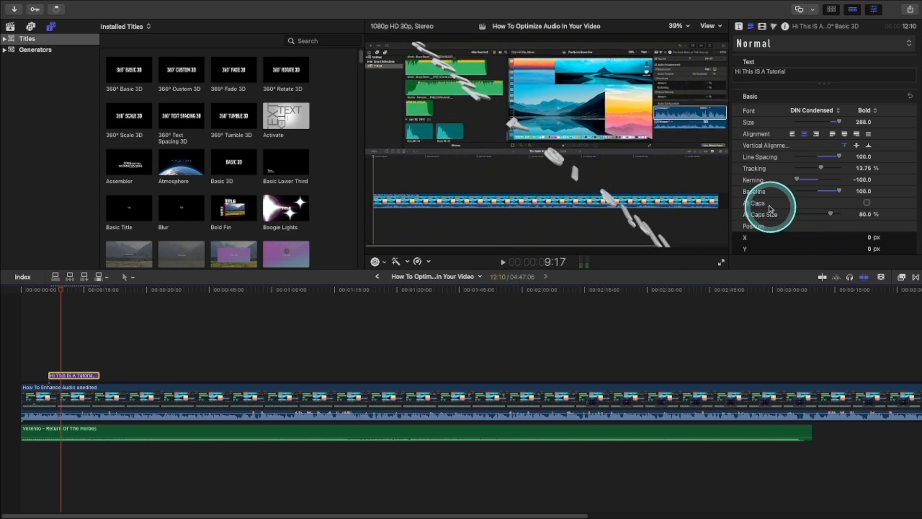
- Look through the title's rotation, scale, 3D text and material settings, and park the playhead at about 12:16
scroll(812, 230, "down", 5)
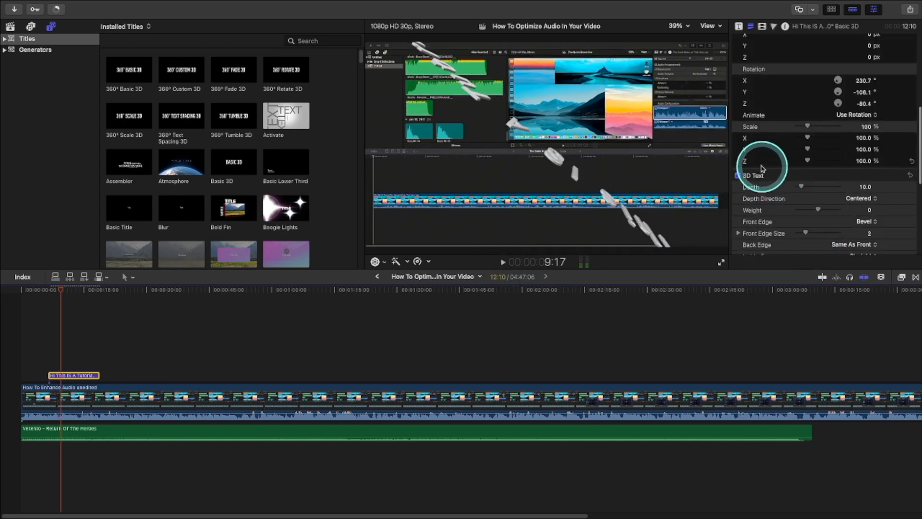
scroll(763, 168, "up", 1)
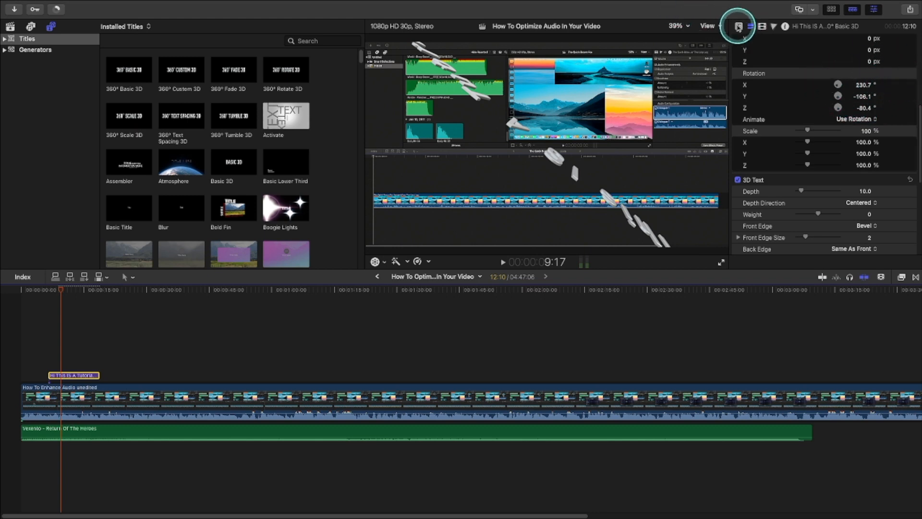
scroll(840, 144, "down", 10)
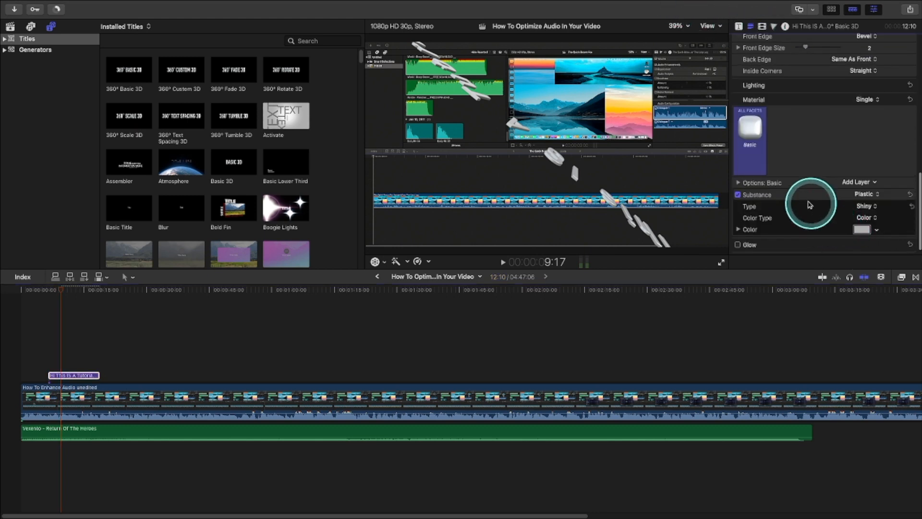
scroll(810, 204, "up", 8)
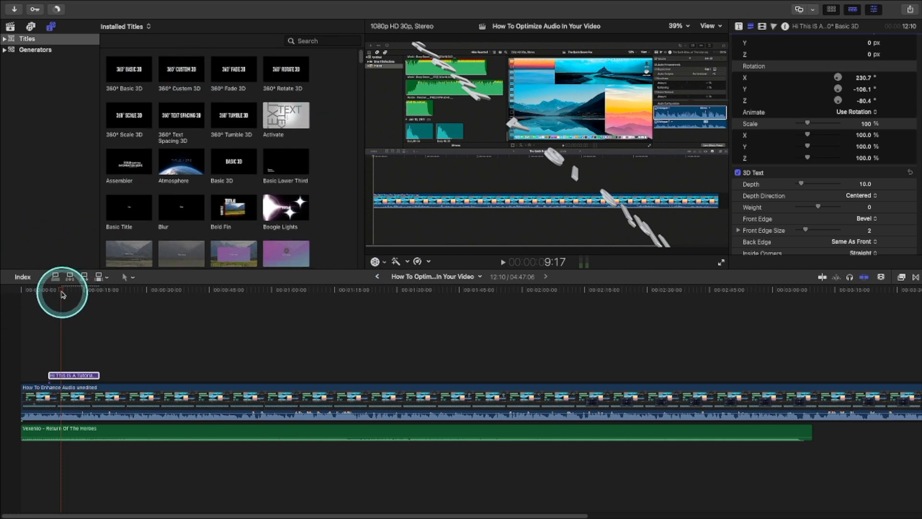
left_click_drag(64, 294, 73, 294)
- Add the Curtain generator above the main clip, directly after the title
left_click(32, 48)
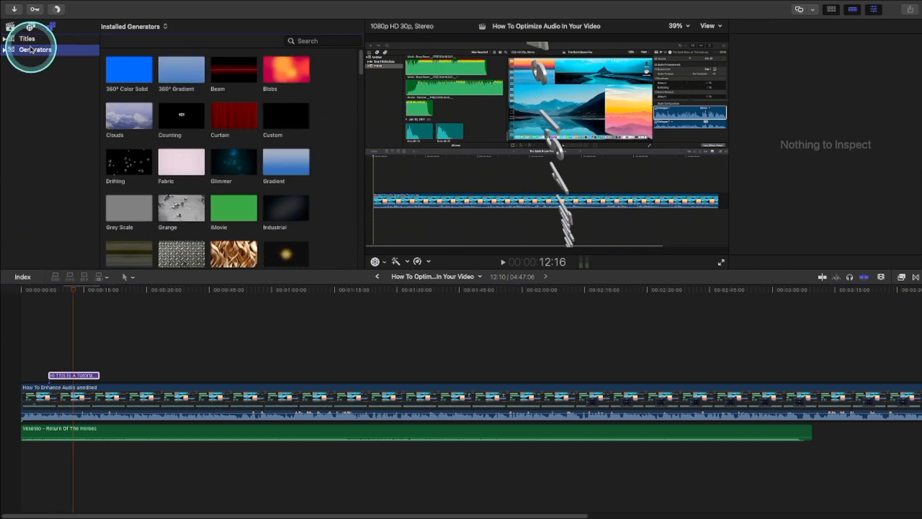
left_click(222, 147)
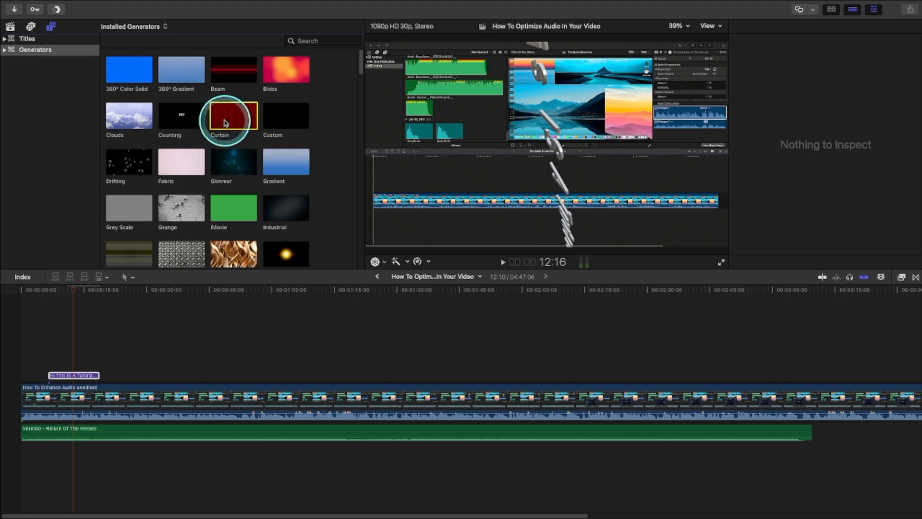
left_click_drag(226, 117, 102, 358)
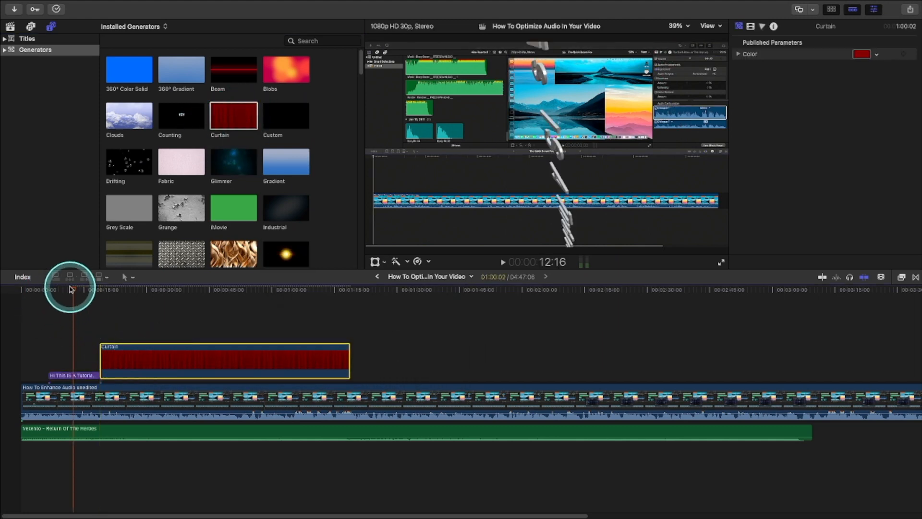
- Preview the Curtain generator by scrubbing across its length, and delete it from the timeline
left_click_drag(70, 288, 301, 300)
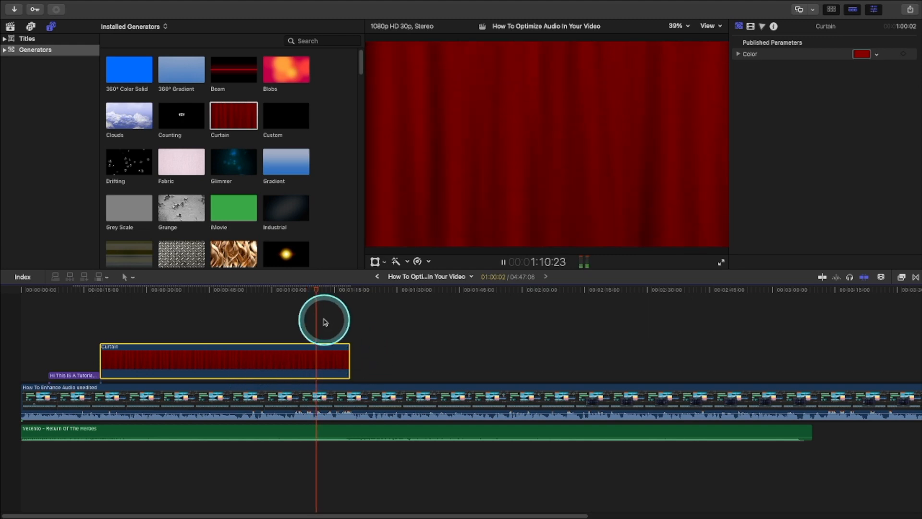
left_click_drag(318, 287, 343, 295)
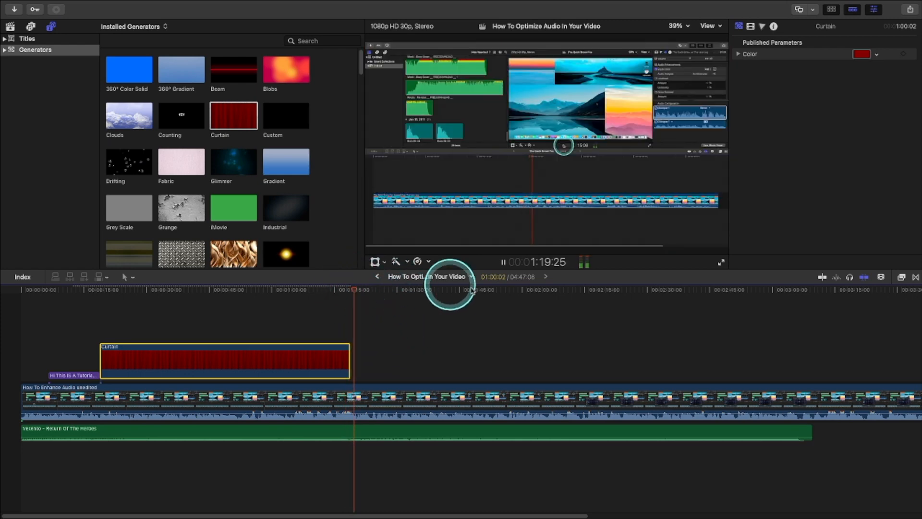
left_click_drag(356, 292, 298, 294)
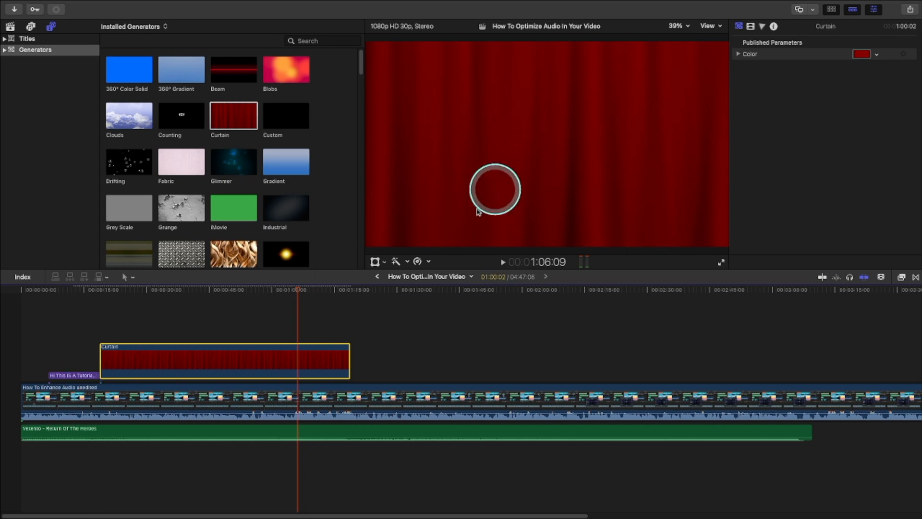
left_click_drag(297, 293, 321, 307)
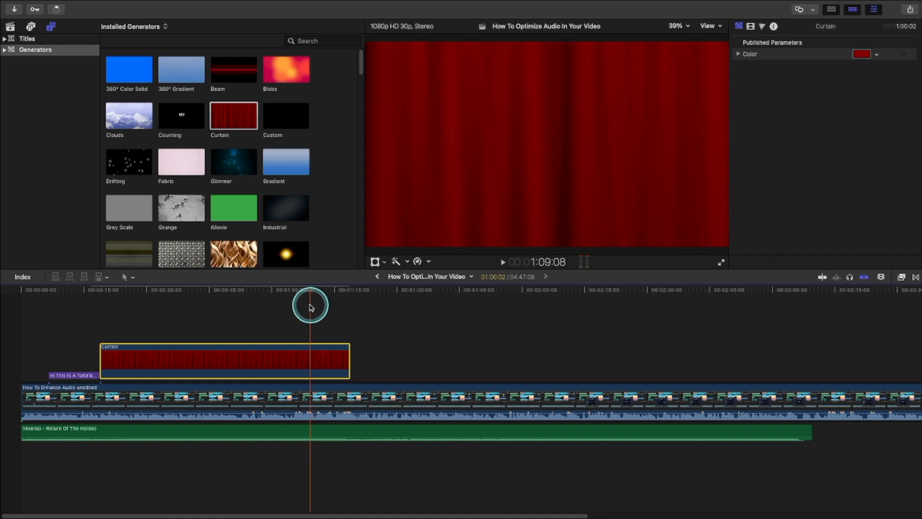
left_click_drag(305, 306, 189, 310)
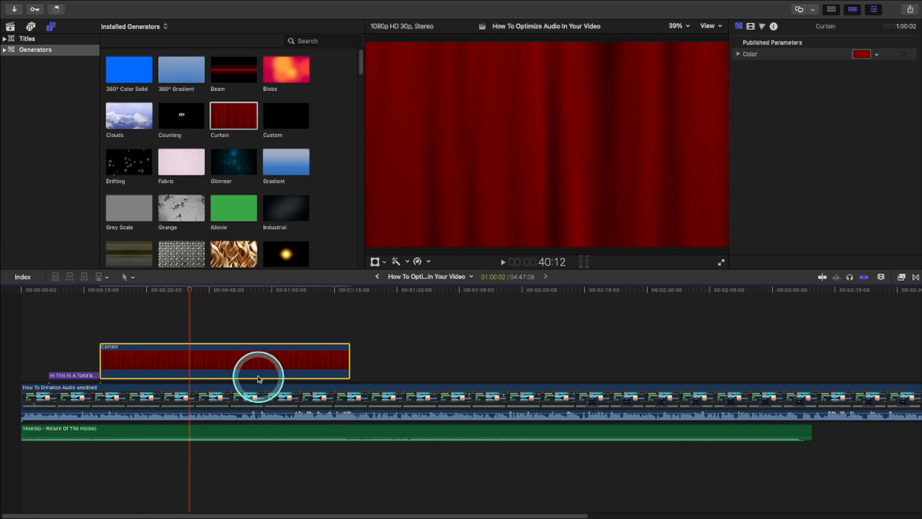
key("Delete")
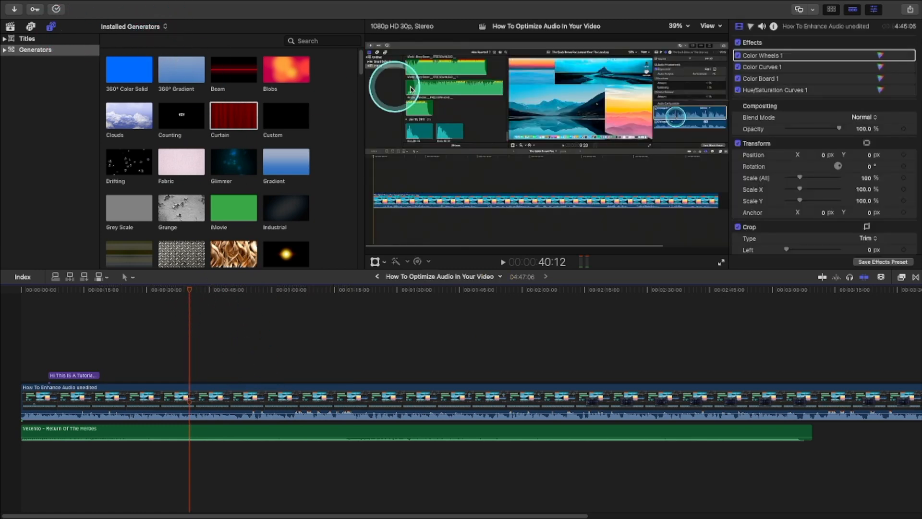
- Select the title, park the playhead at about 10:28 and take the editor out of full screen
left_click(92, 376)
left_click_drag(188, 291, 67, 290)
left_click(25, 26)
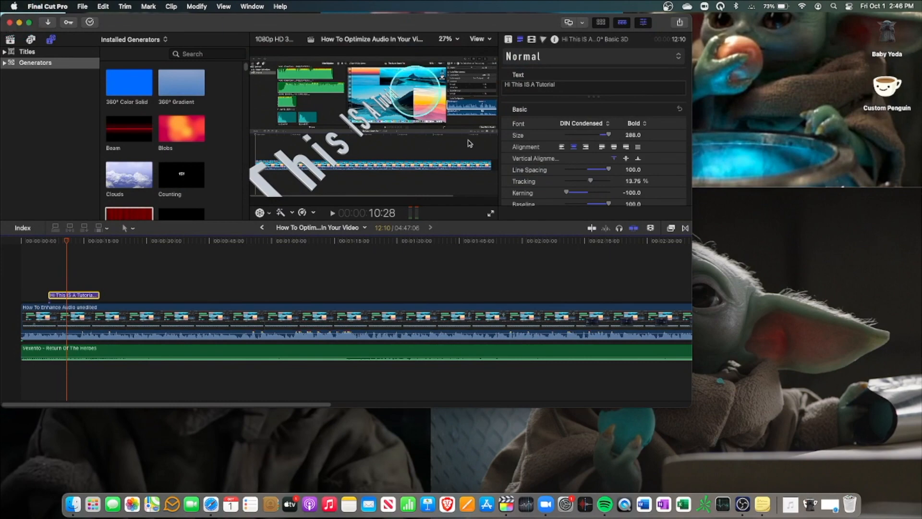
- Switch to Safari in a new private window, search for "fonts" and open LingoJam's Fonts For Instagram page
right_click(215, 503)
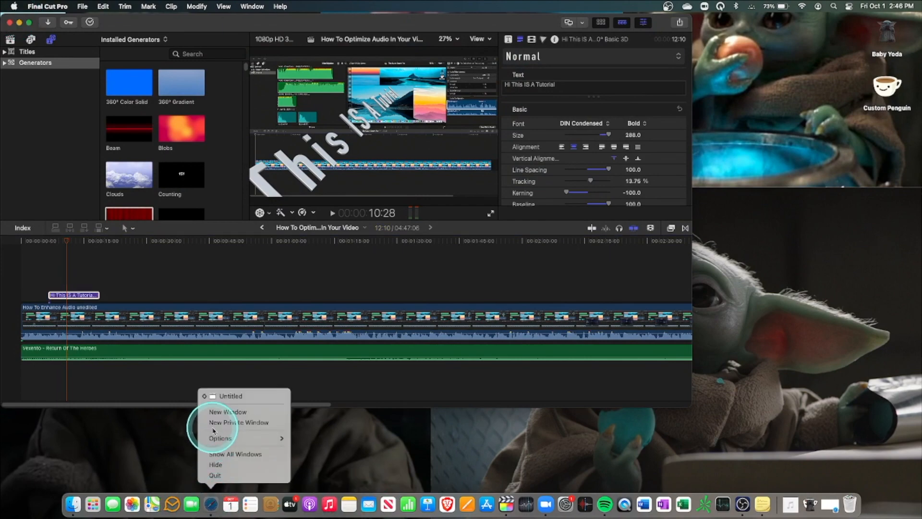
left_click(227, 422)
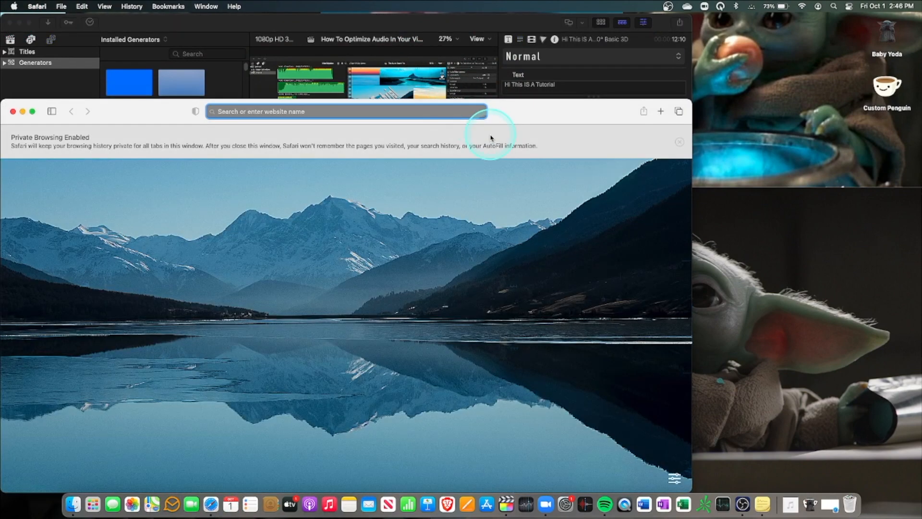
type("fon")
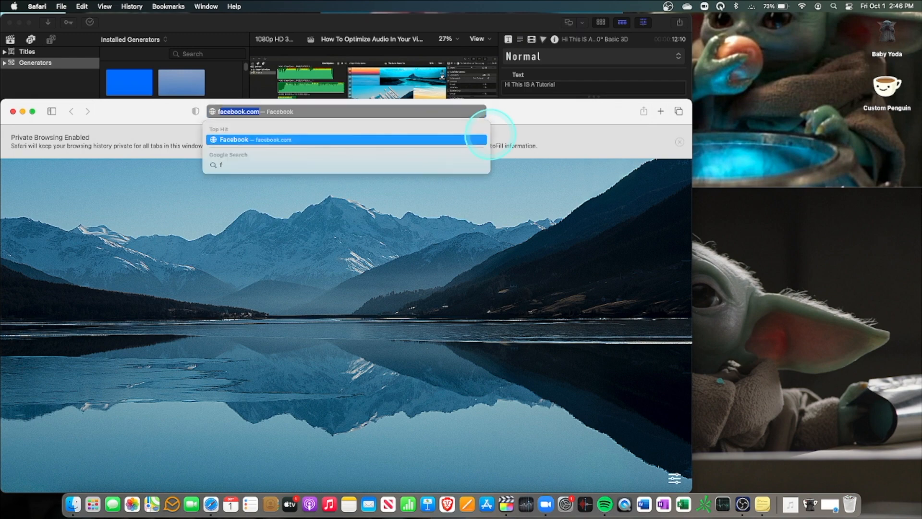
type("ts")
key("Return")
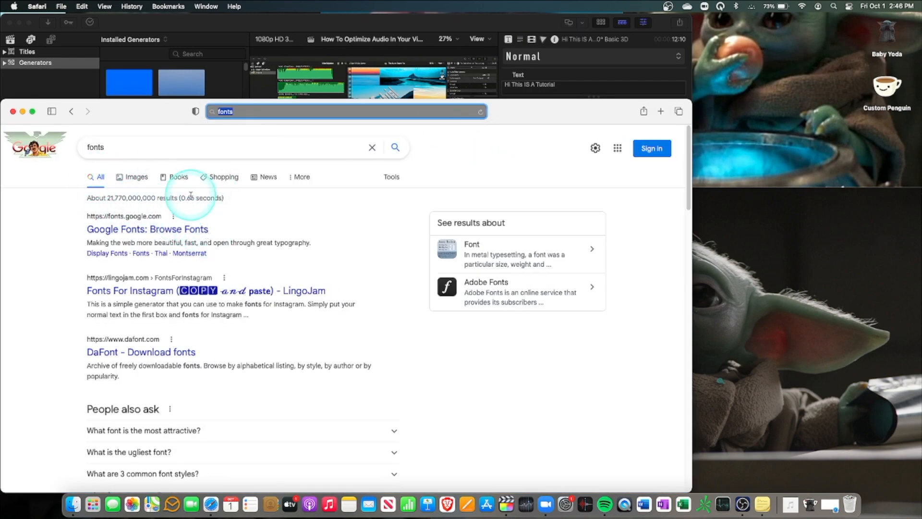
left_click(172, 285)
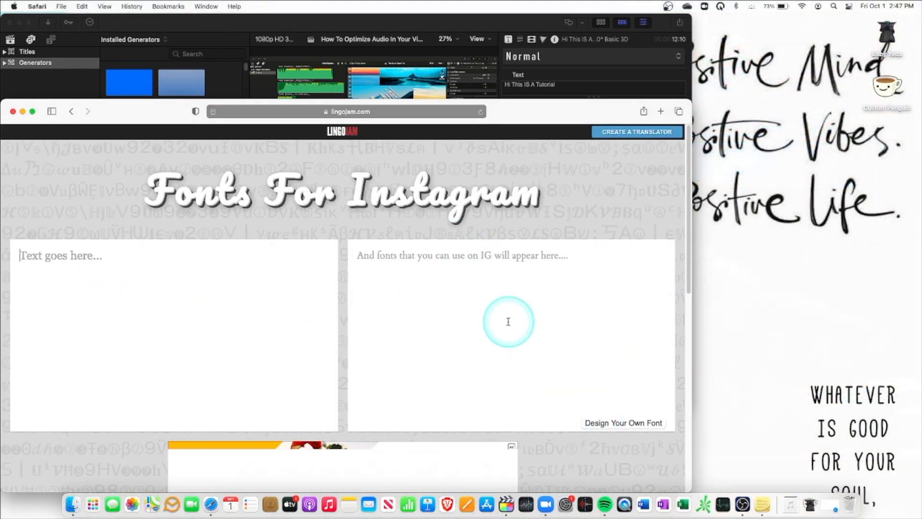
- Generate styled versions of "Hi this is me" and copy the double-struck one
type("Hi this is ")
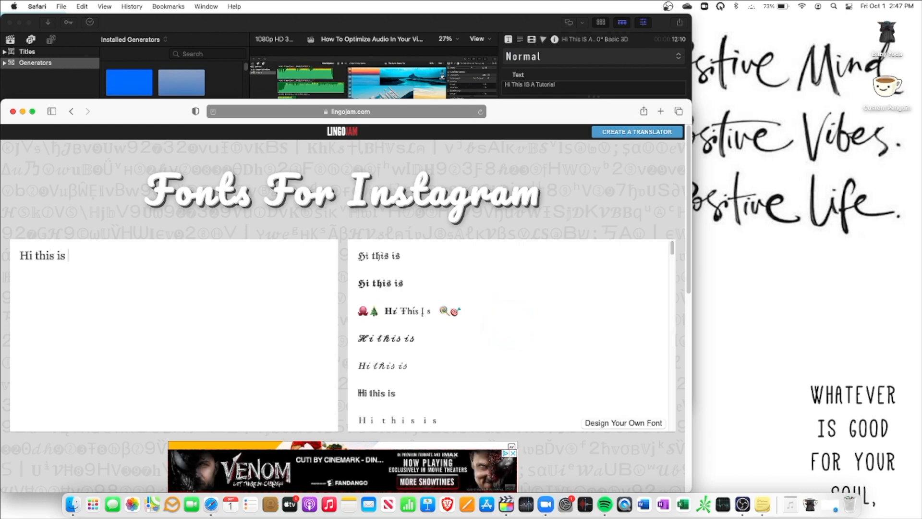
type("me")
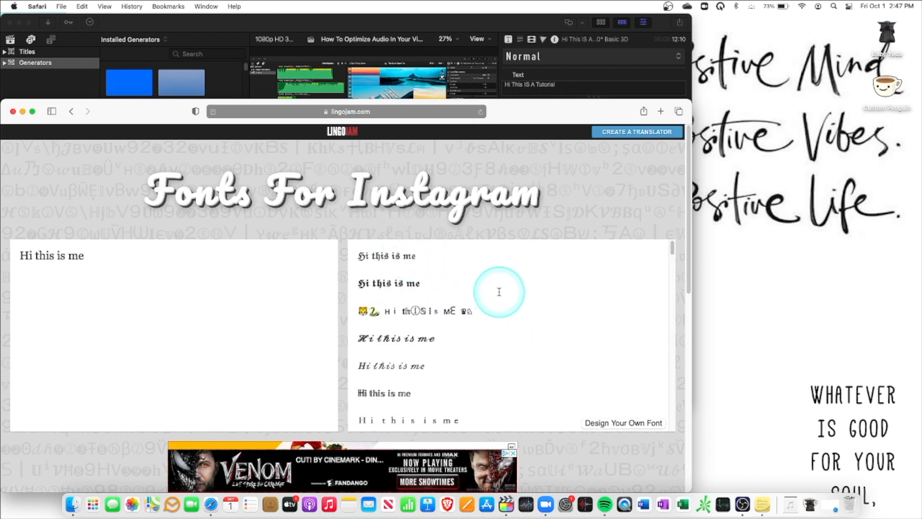
double_click(410, 287)
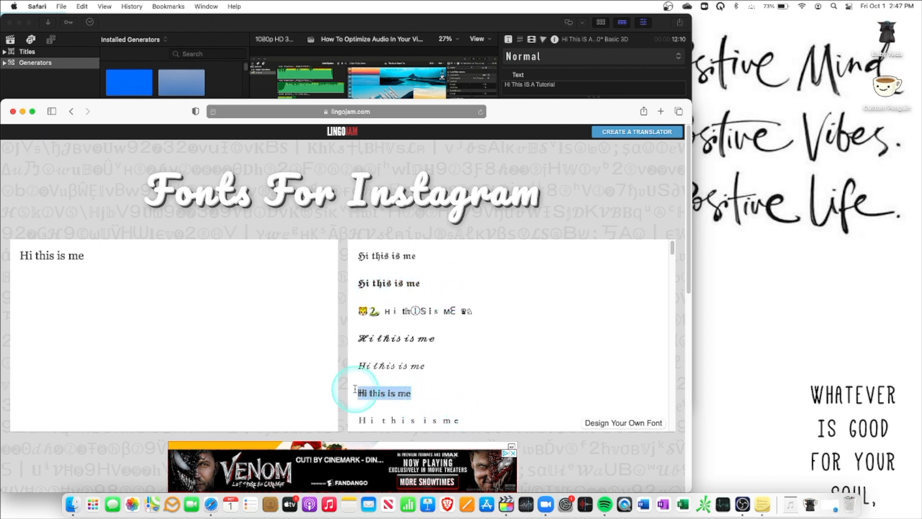
- Switch back to Final Cut Pro, replace the title's text with the copied "Hi this is me" and preview it at about 13:27
left_click(255, 35)
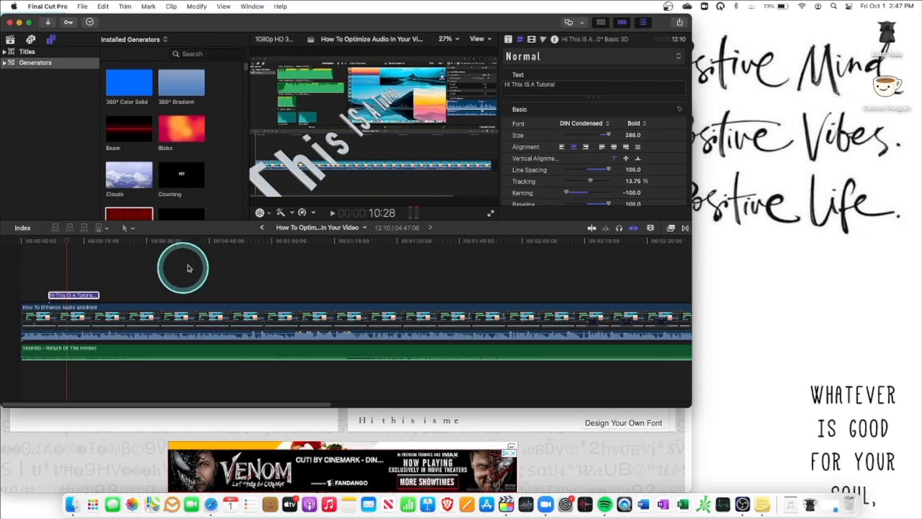
triple_click(578, 85)
key("BackSpace")
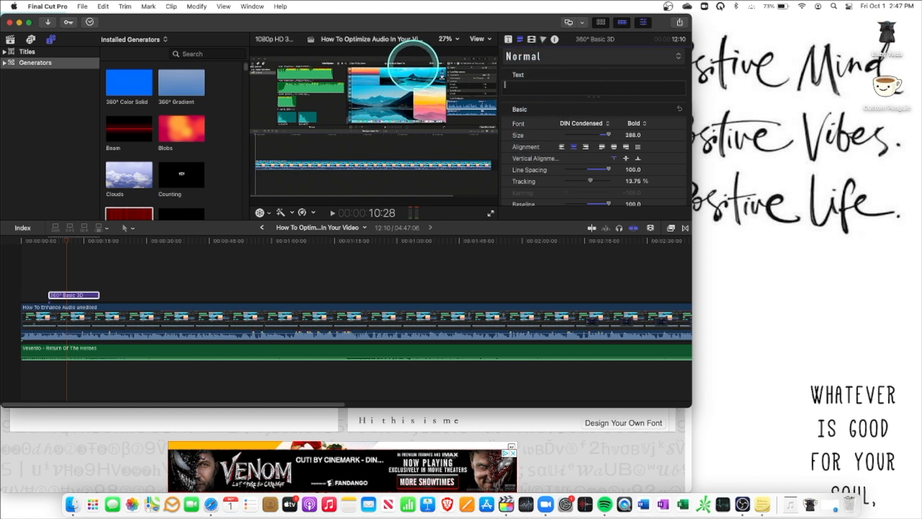
type("Hi this is me")
mouse_move(71, 237)
left_mouse_down()
mouse_move(45, 240)
mouse_move(80, 247)
left_mouse_up()
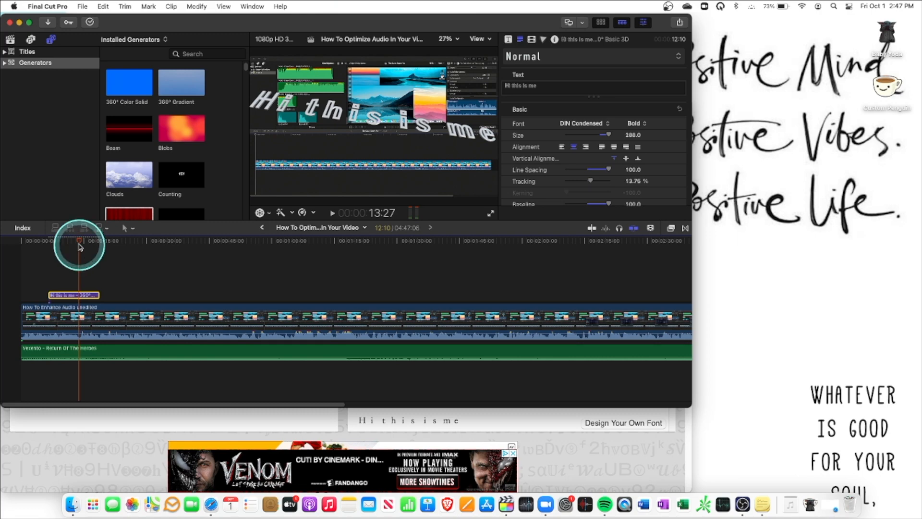
- Close the Safari font generator window and return the Final Cut Pro editor to full screen
left_click(104, 465)
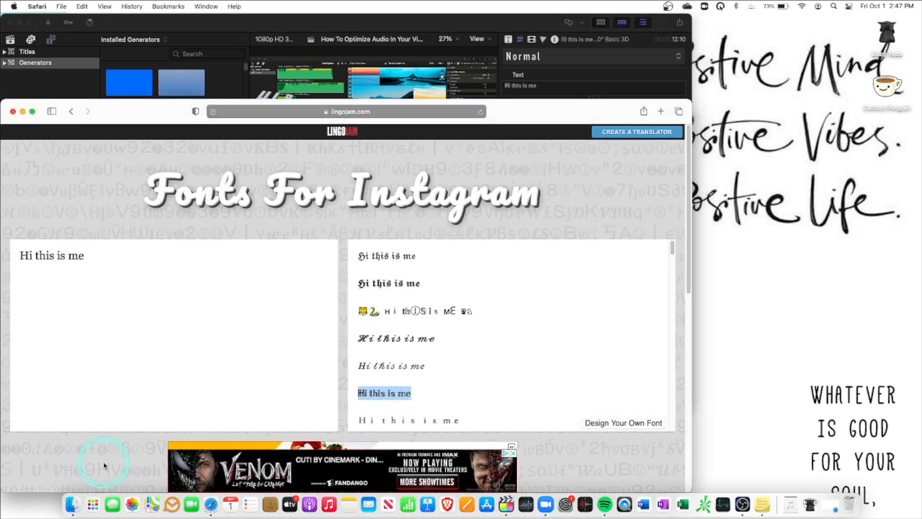
left_click(13, 112)
left_click(38, 26)
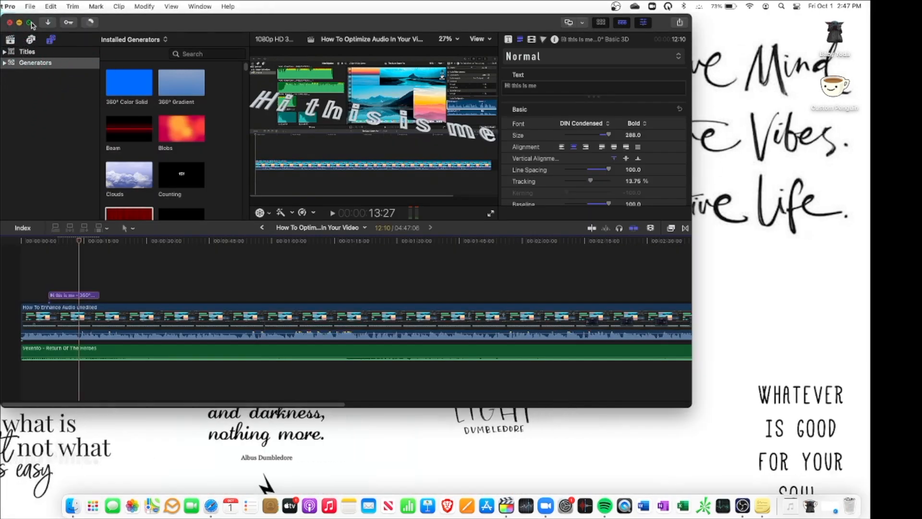
- Shift the Global control of the title's Color Wheels 1 correction toward red and preview the title at about 13:10
left_click_drag(81, 292, 49, 290)
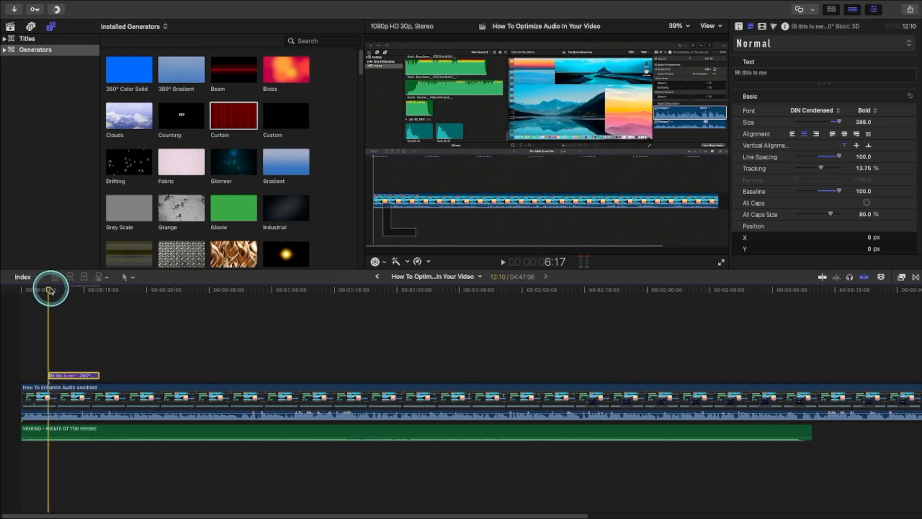
left_click(762, 26)
left_click(773, 26)
left_click_drag(824, 107, 803, 59)
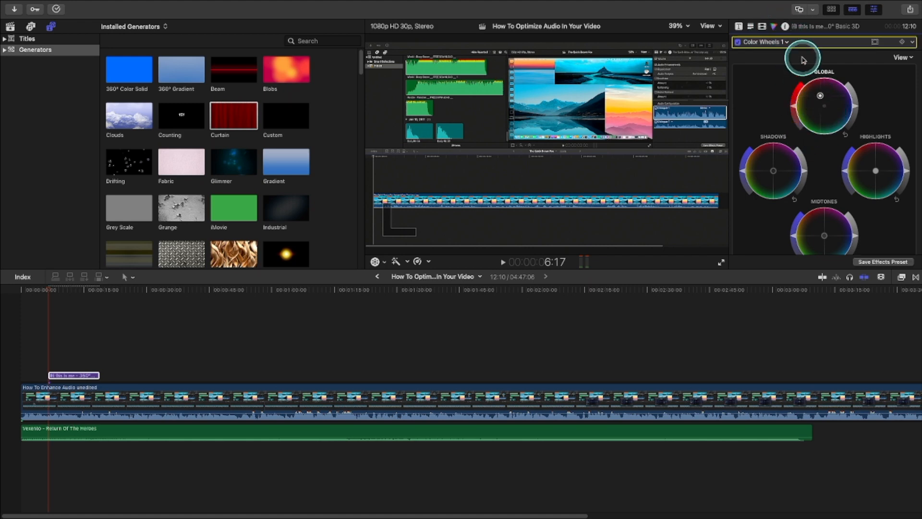
left_click(66, 291)
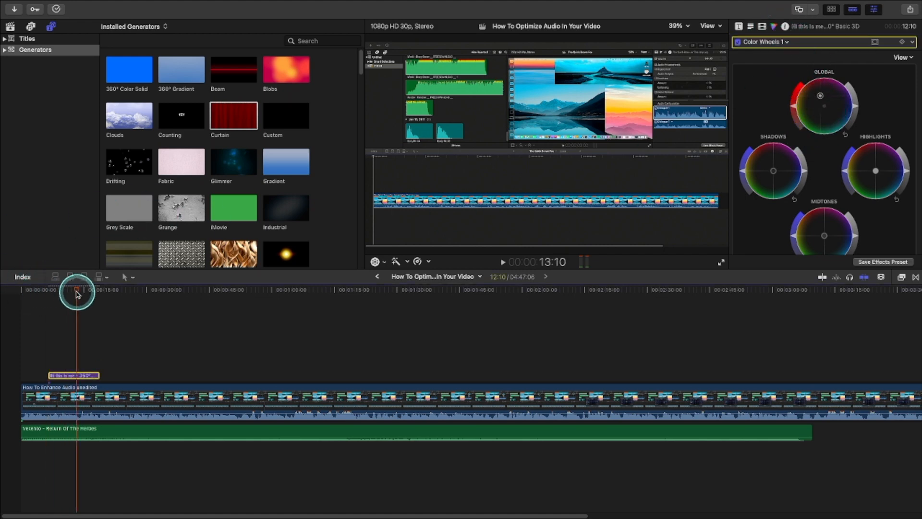
- Look through the 2D style presets available for the title's text, then check the title at about 9:13
left_click(751, 27)
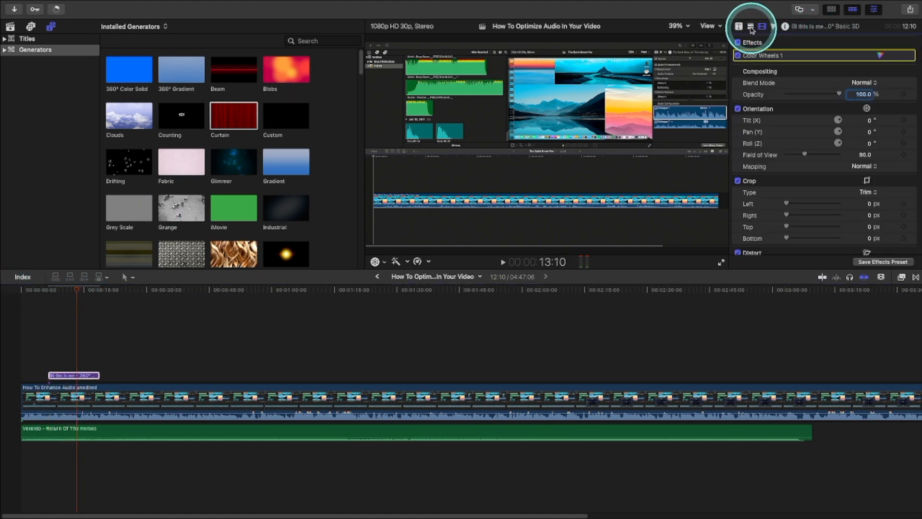
left_click(750, 27)
left_click(761, 39)
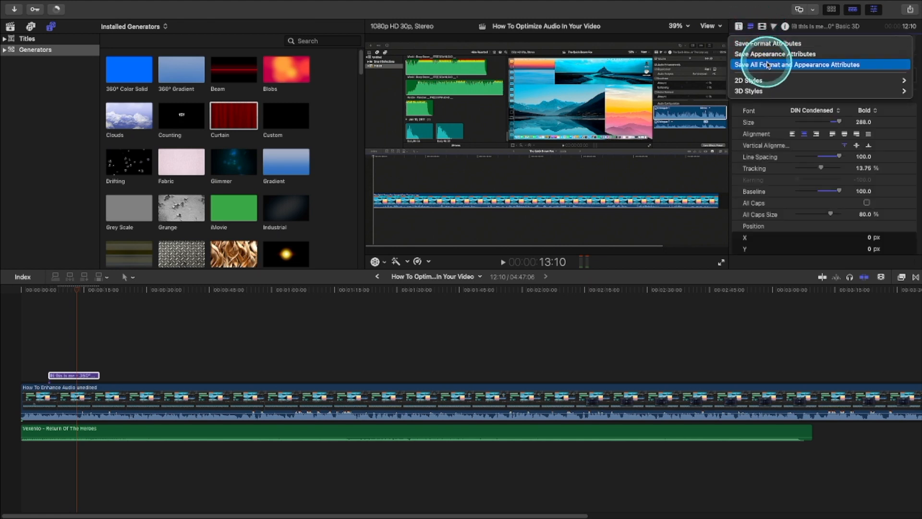
mouse_move(756, 81)
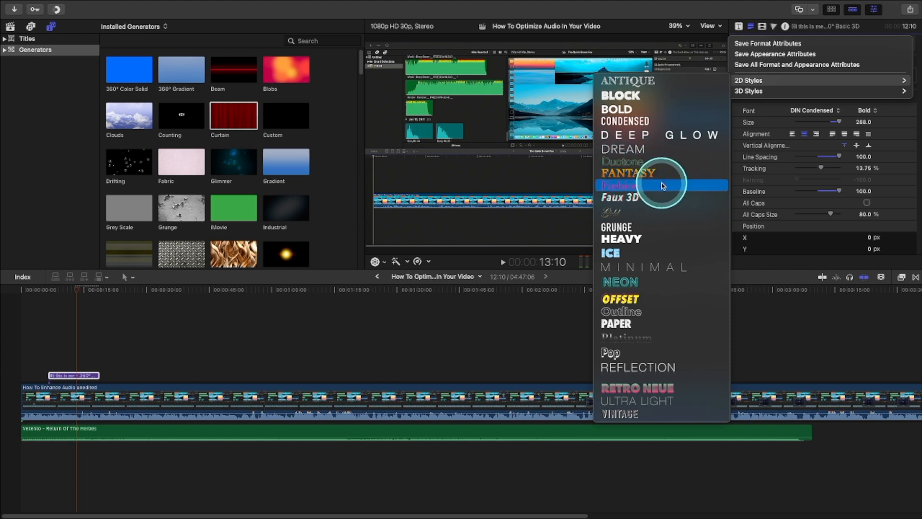
left_click(76, 288)
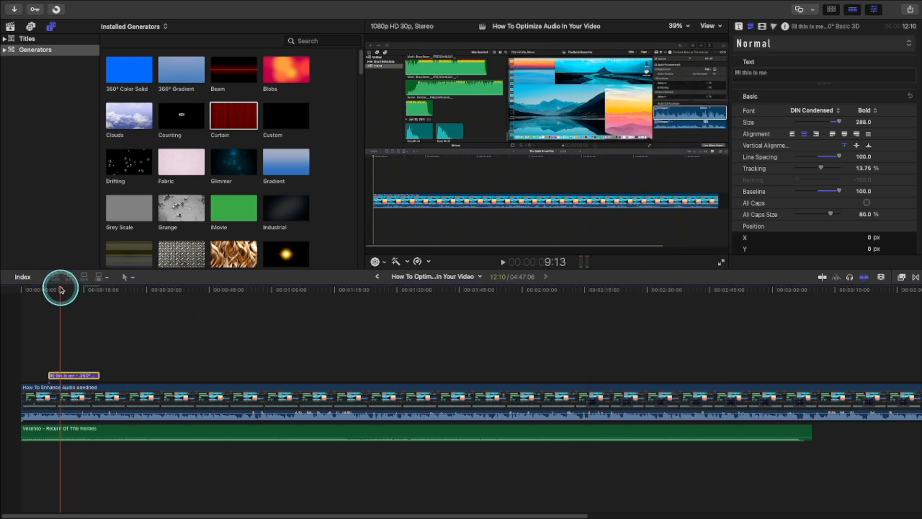